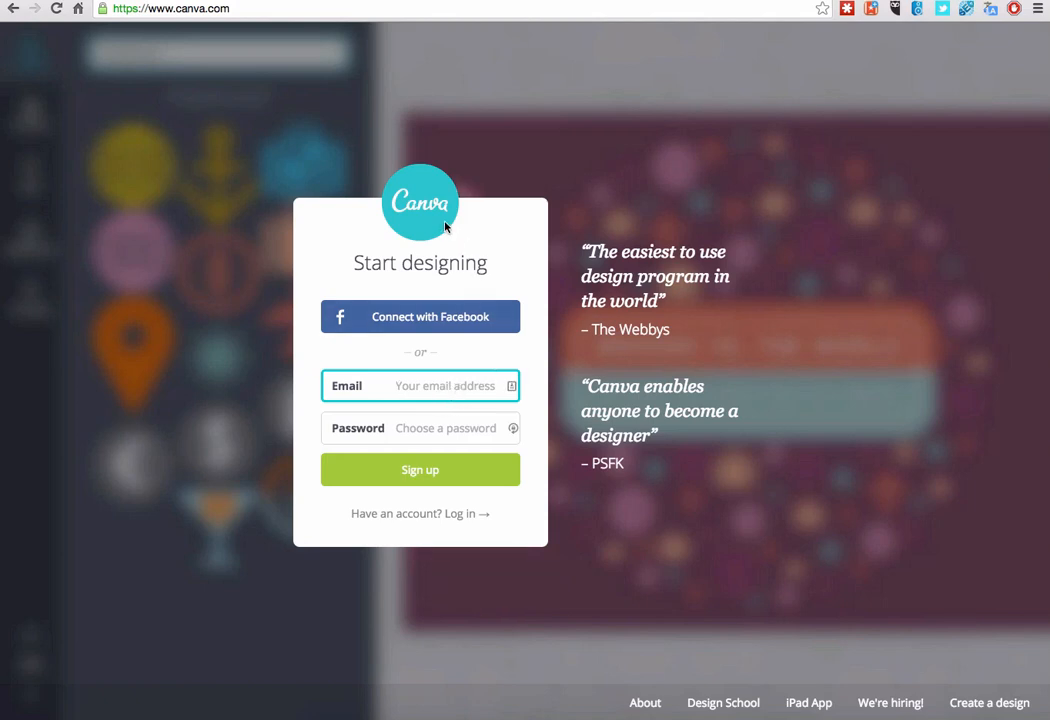
Sign in with the Facebook account and look over the existing designs.
left_click(419, 318)
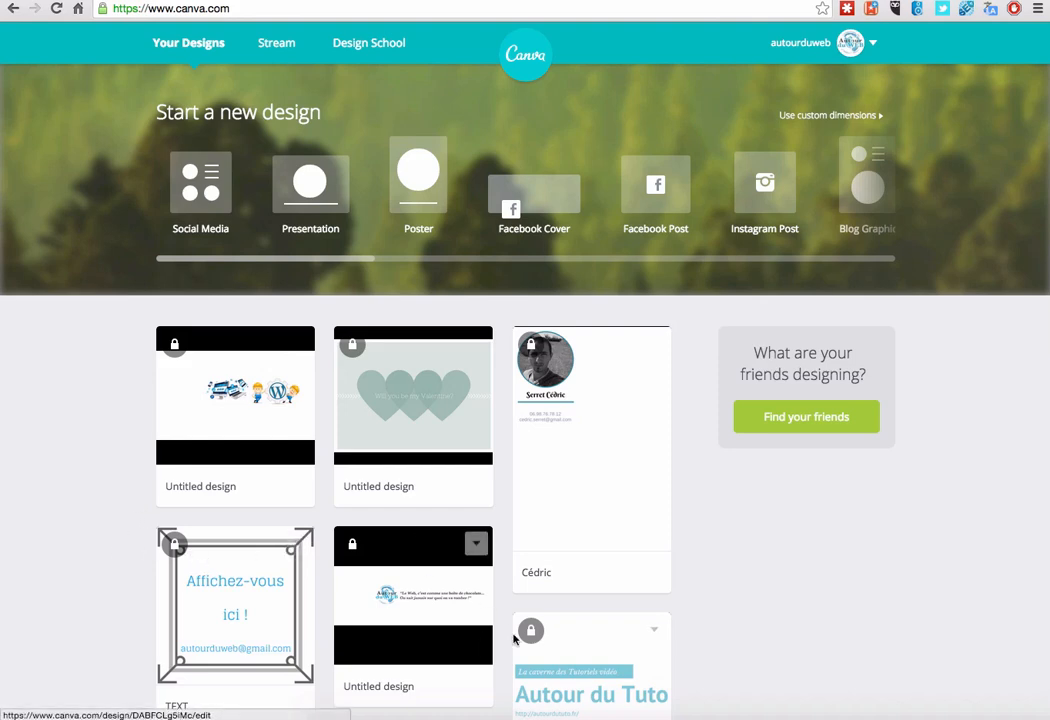
scroll(335, 473, "down", 3)
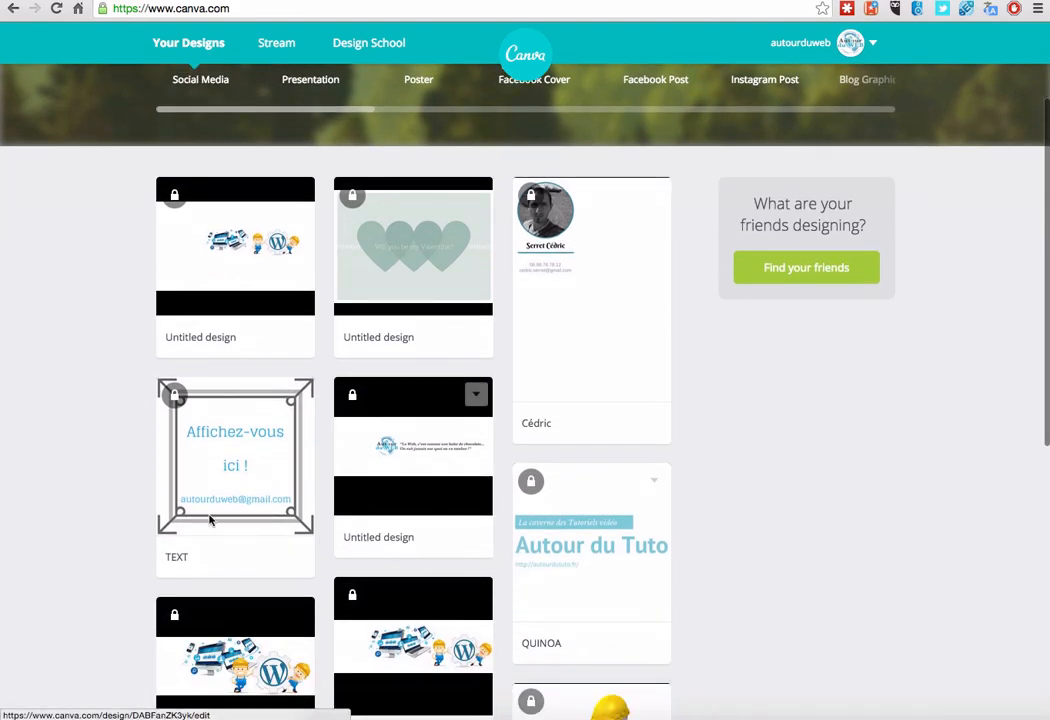
scroll(170, 500, "up", 3)
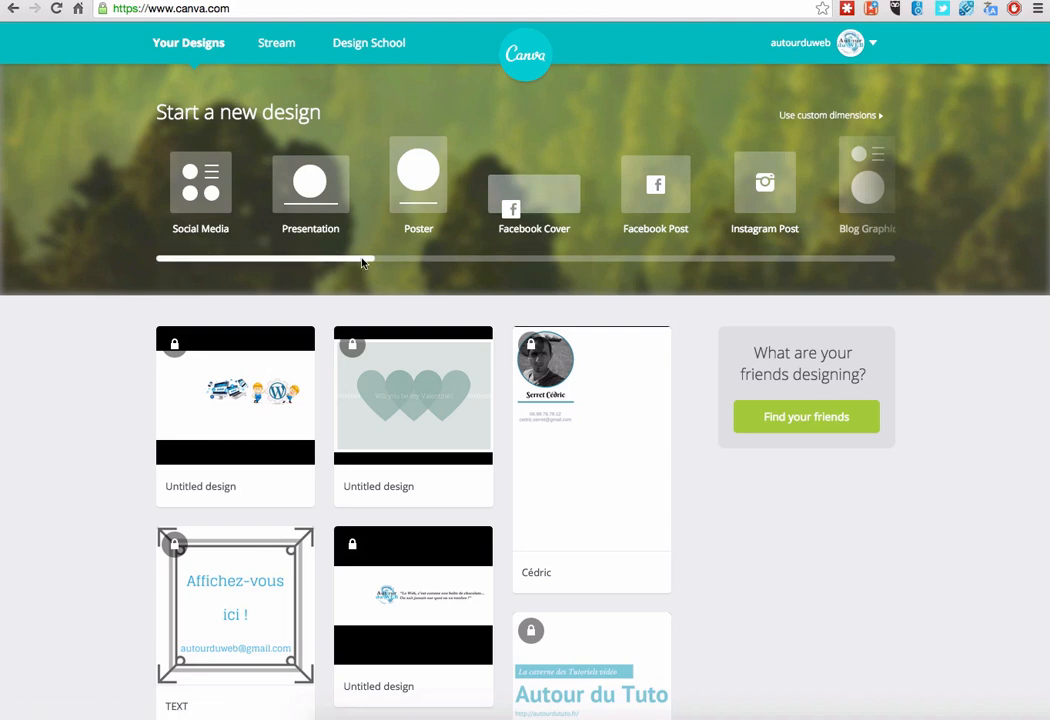
Browse the preset formats offered for a new design, from Presentation through Facebook App.
left_click_drag(363, 262, 398, 260)
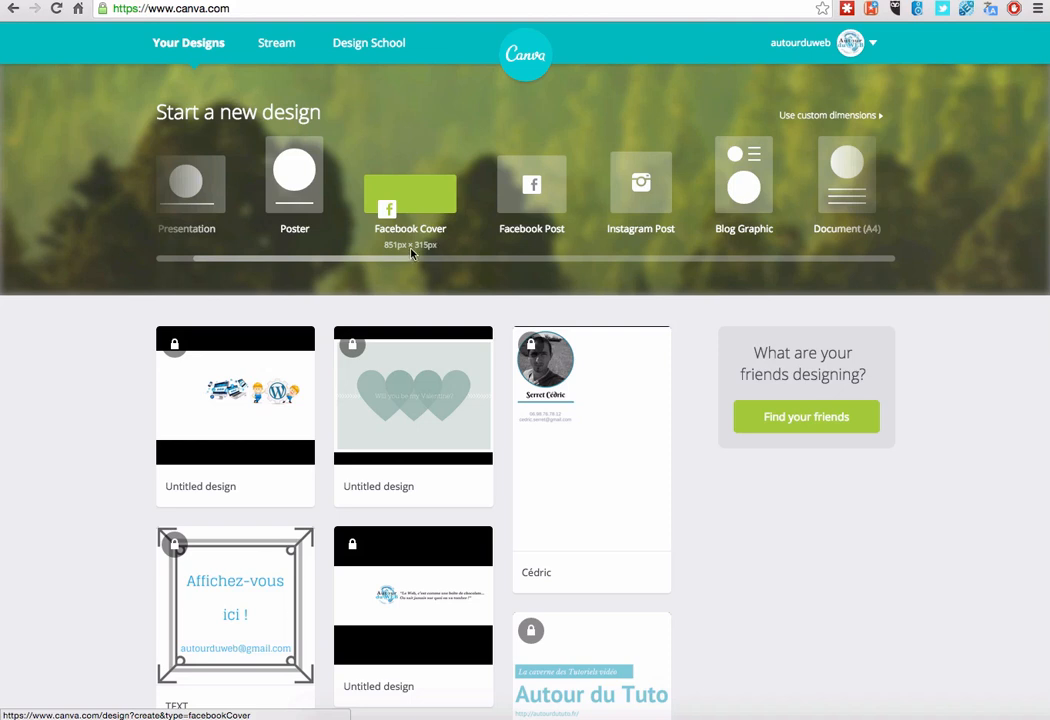
scroll(417, 262, "right", 5)
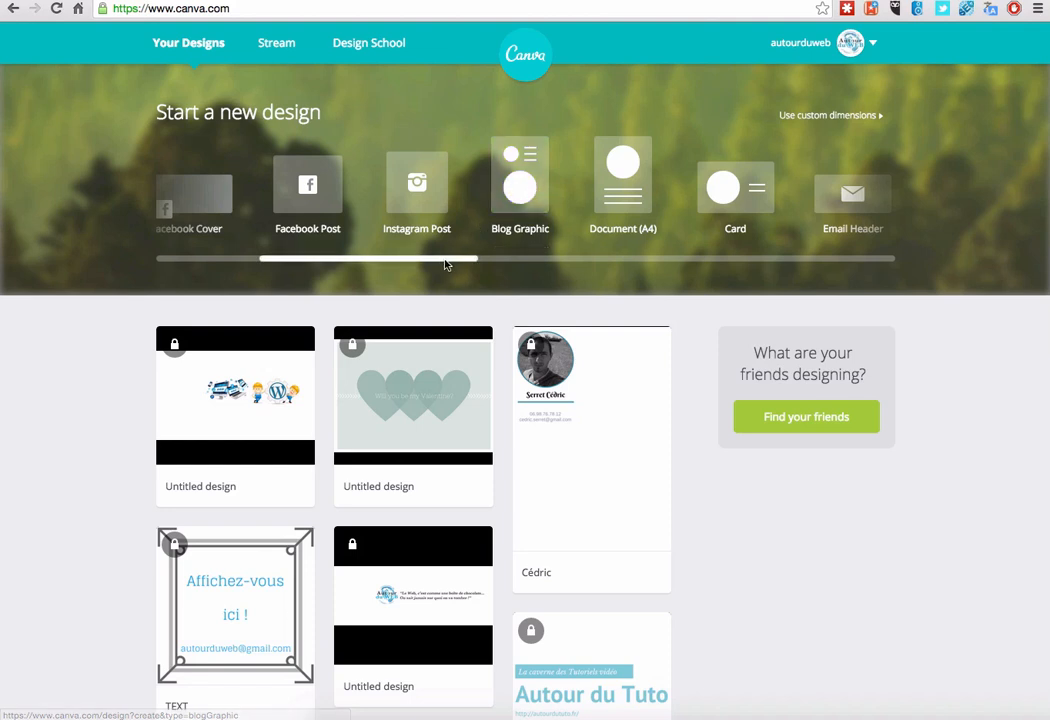
left_click_drag(445, 263, 503, 262)
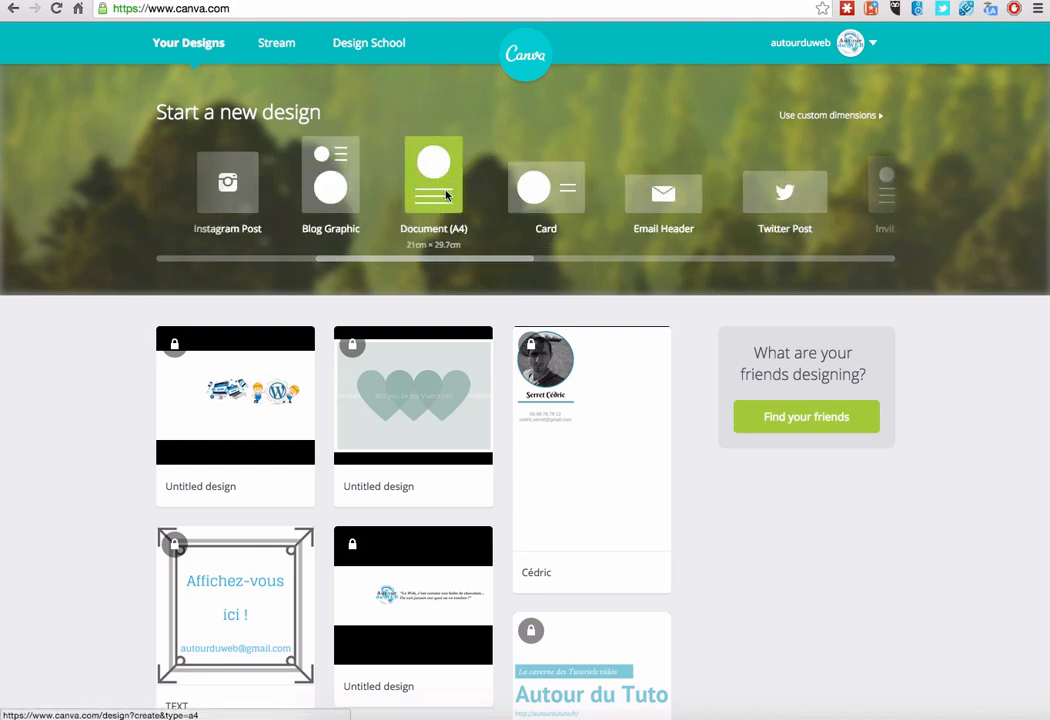
left_click_drag(511, 263, 581, 263)
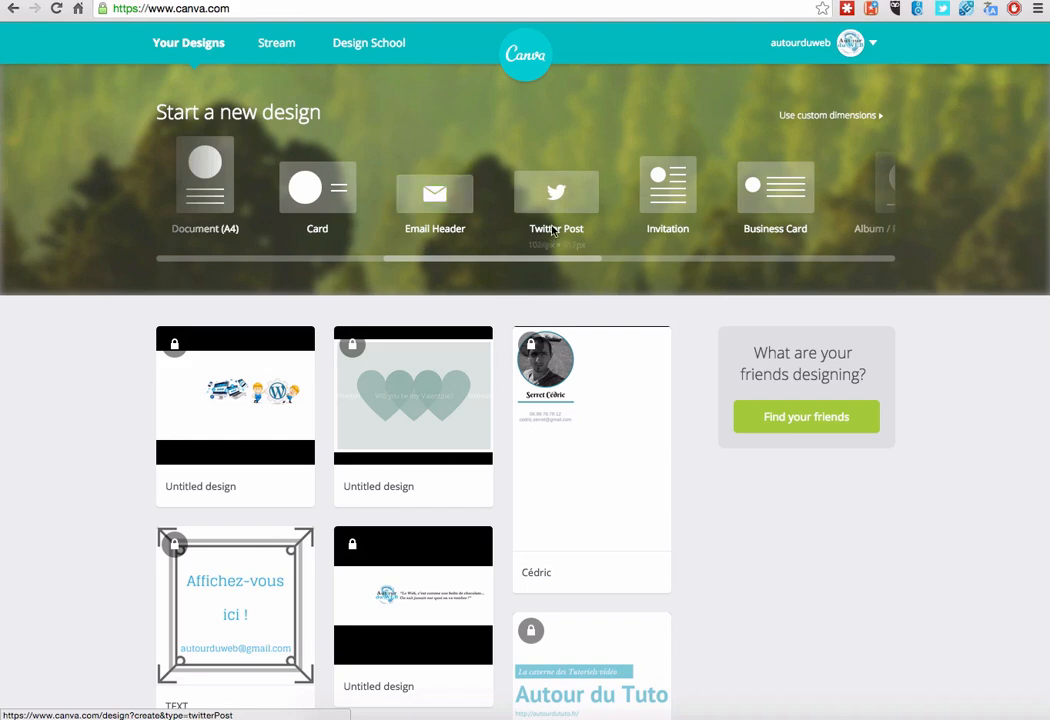
left_click_drag(562, 265, 860, 258)
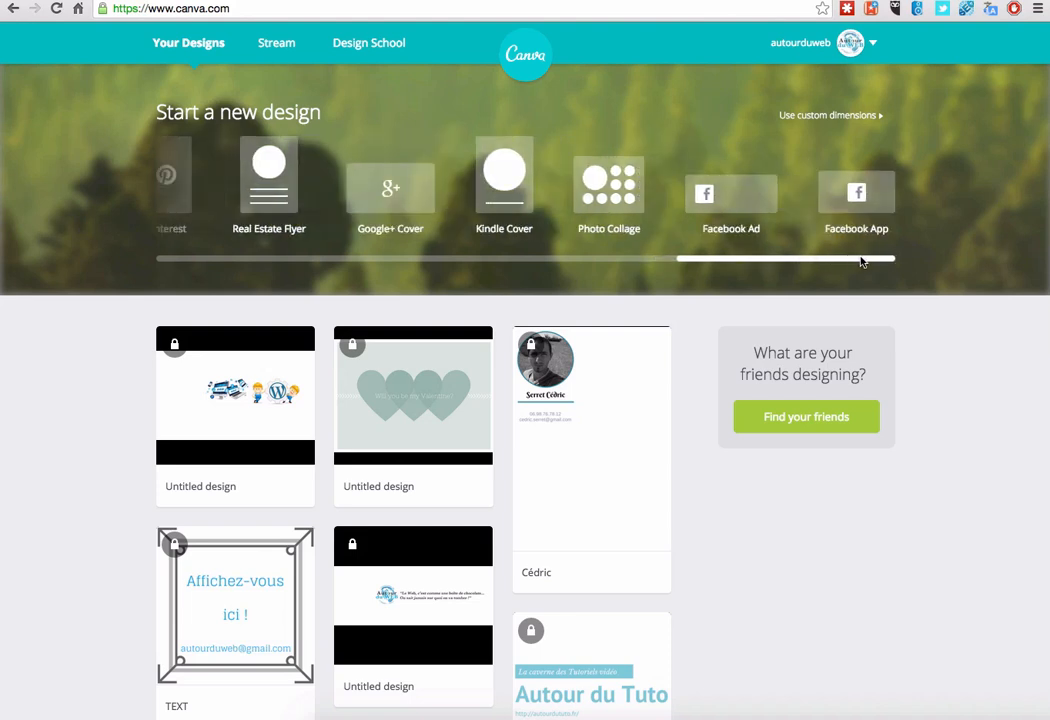
left_click_drag(707, 264, 598, 265)
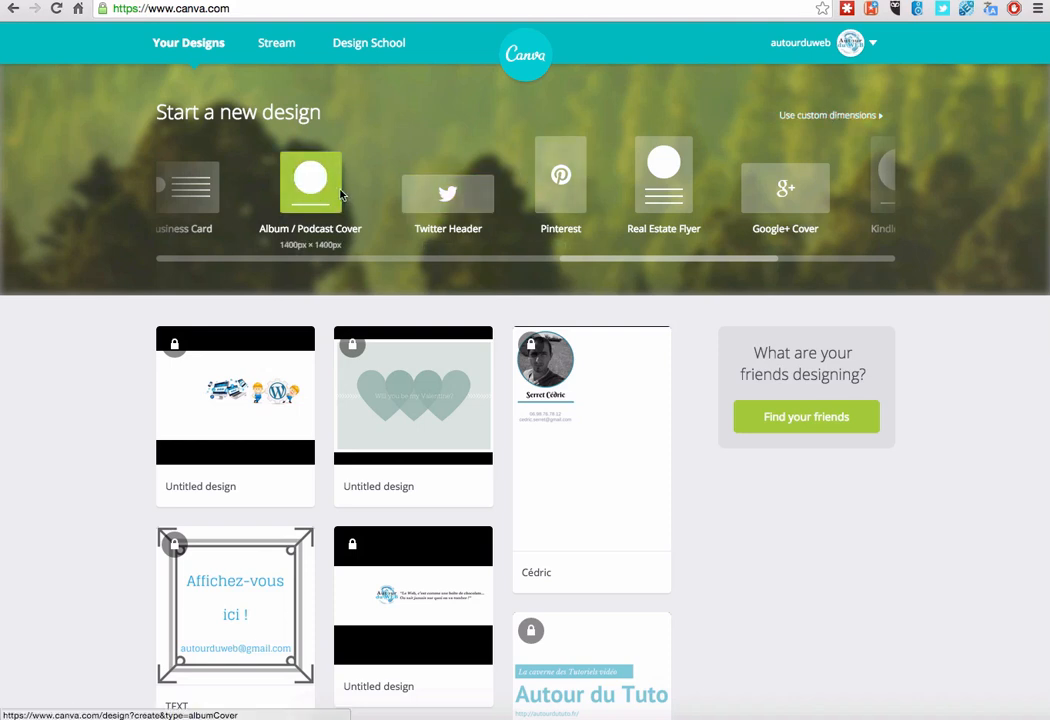
Create a new design with custom dimensions of 500 × 250 px.
left_click(830, 118)
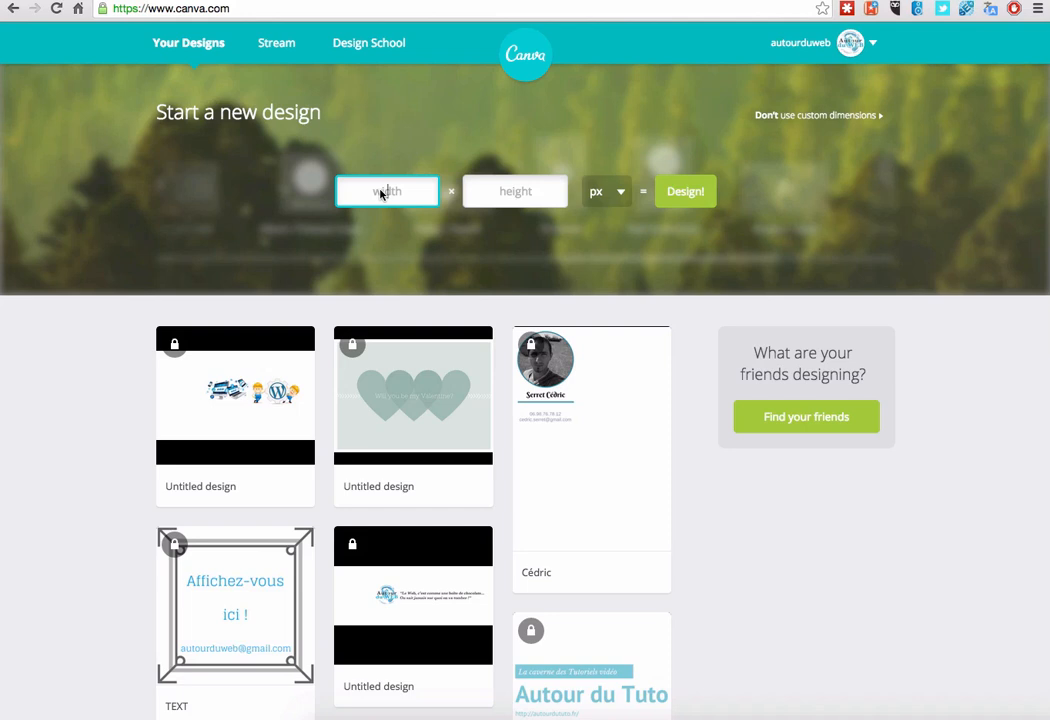
type("500")
key("Tab")
type("250")
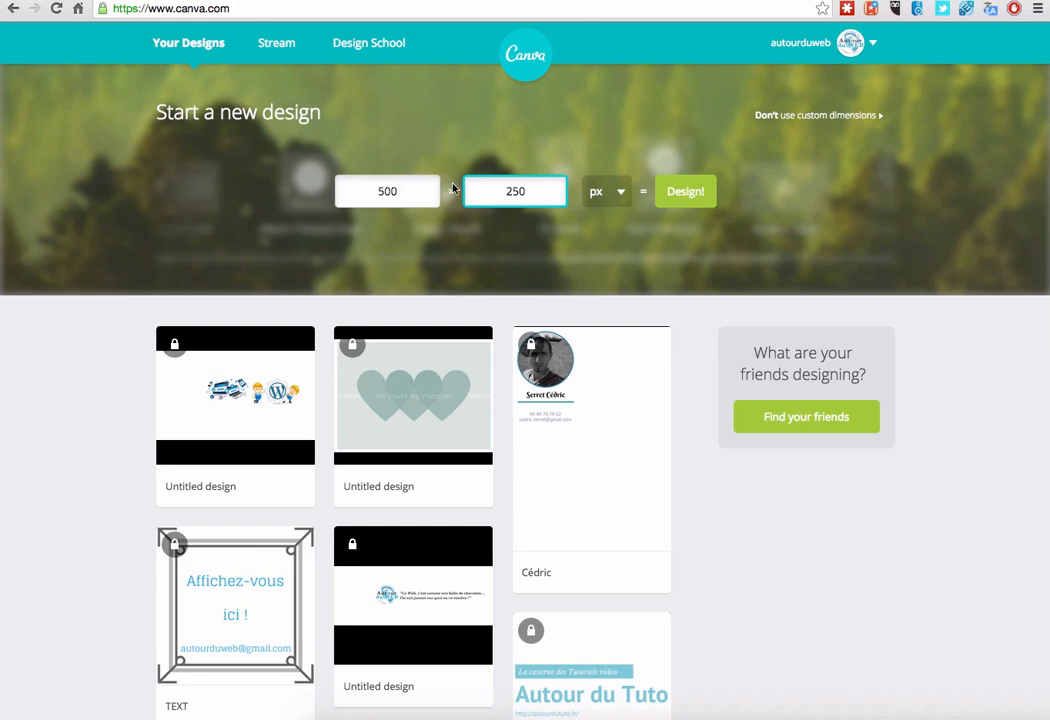
left_click(600, 194)
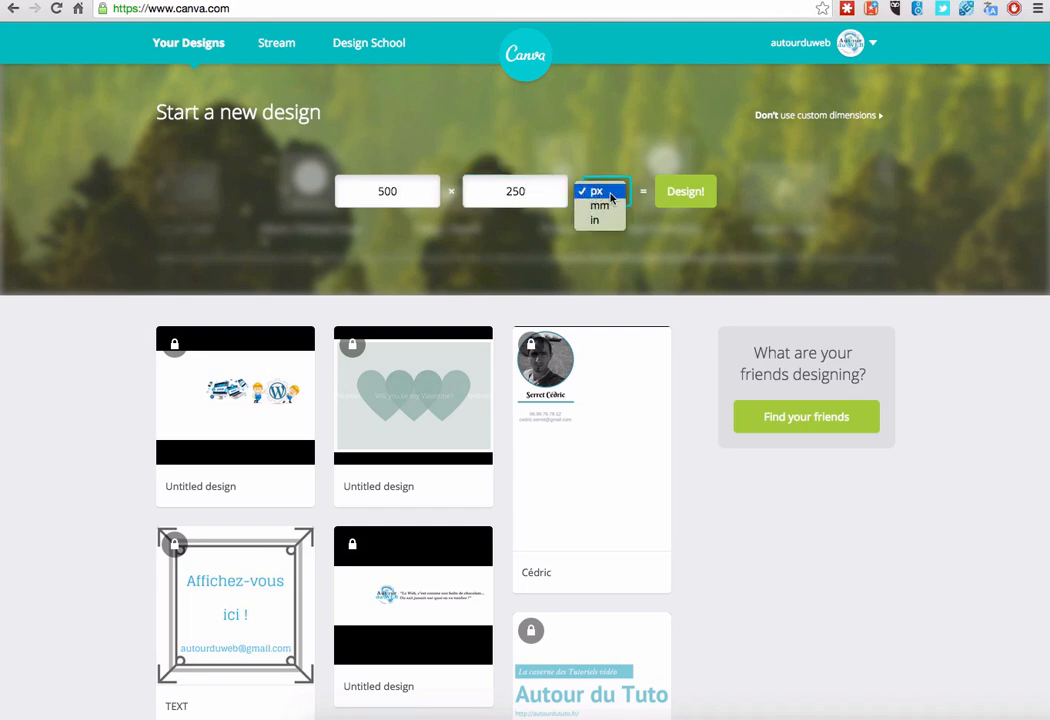
left_click(694, 197)
left_click(692, 197)
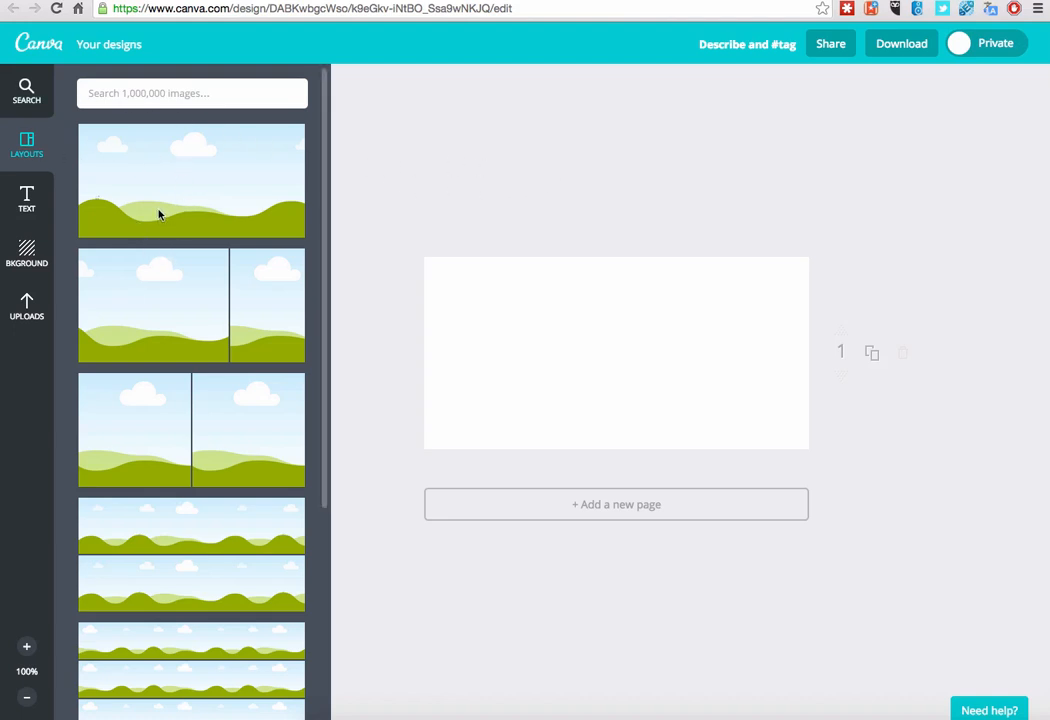
Look through the available layouts and the Grids category of the element library.
scroll(158, 214, "down", 1)
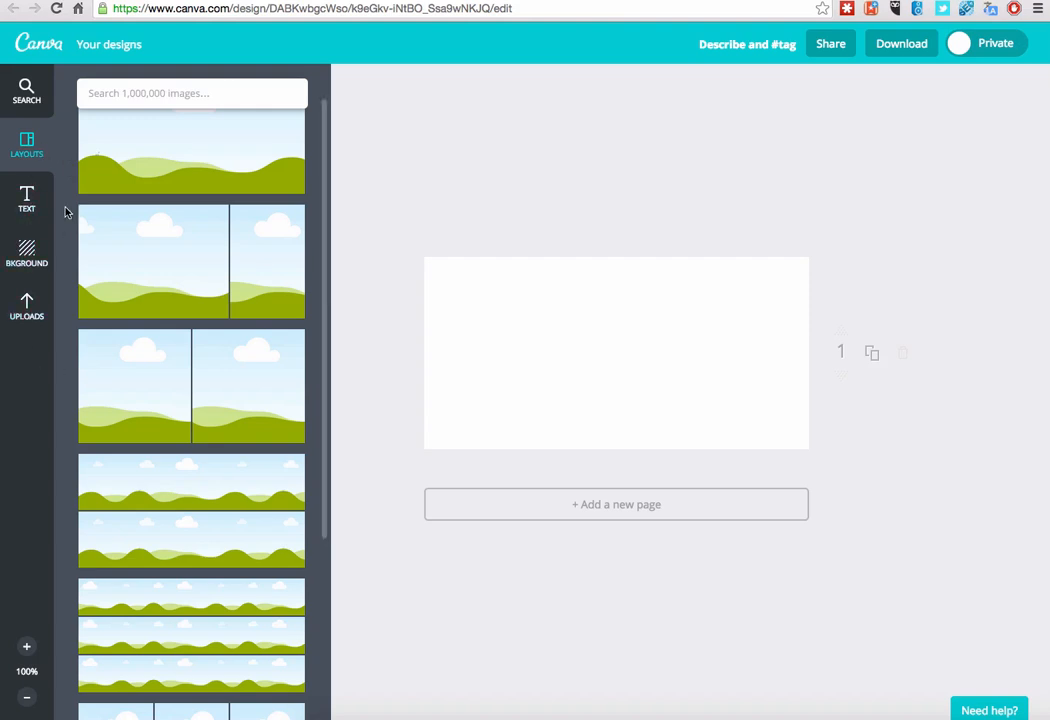
left_click(31, 96)
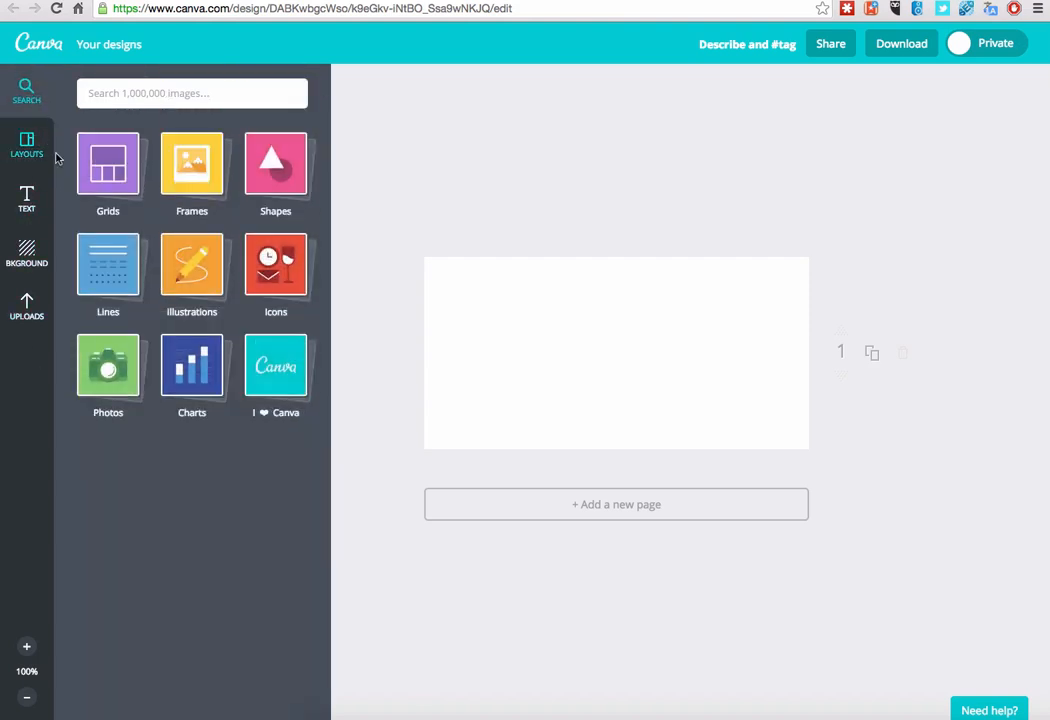
left_click(124, 180)
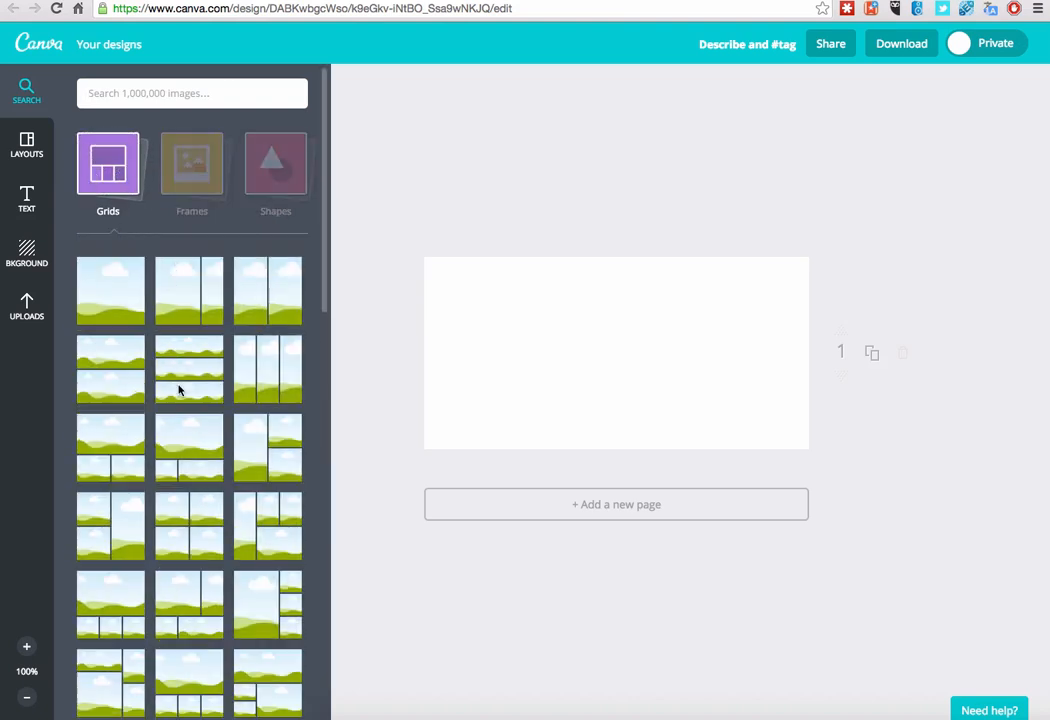
scroll(190, 315, "down", 15)
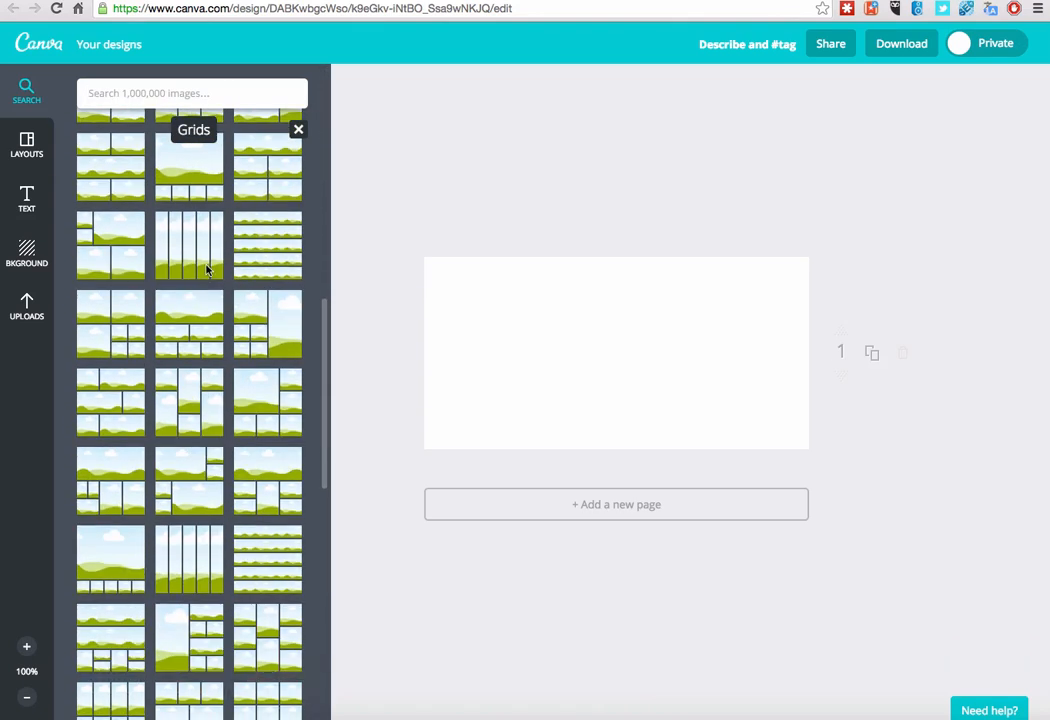
scroll(210, 265, "up", 15)
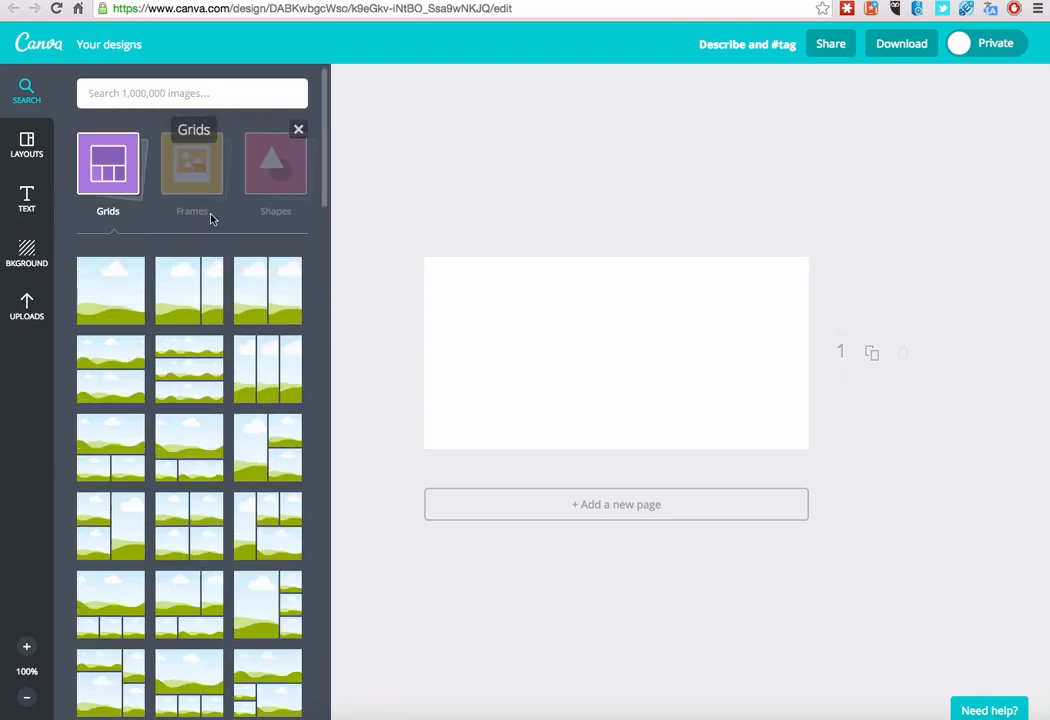
left_click(34, 124)
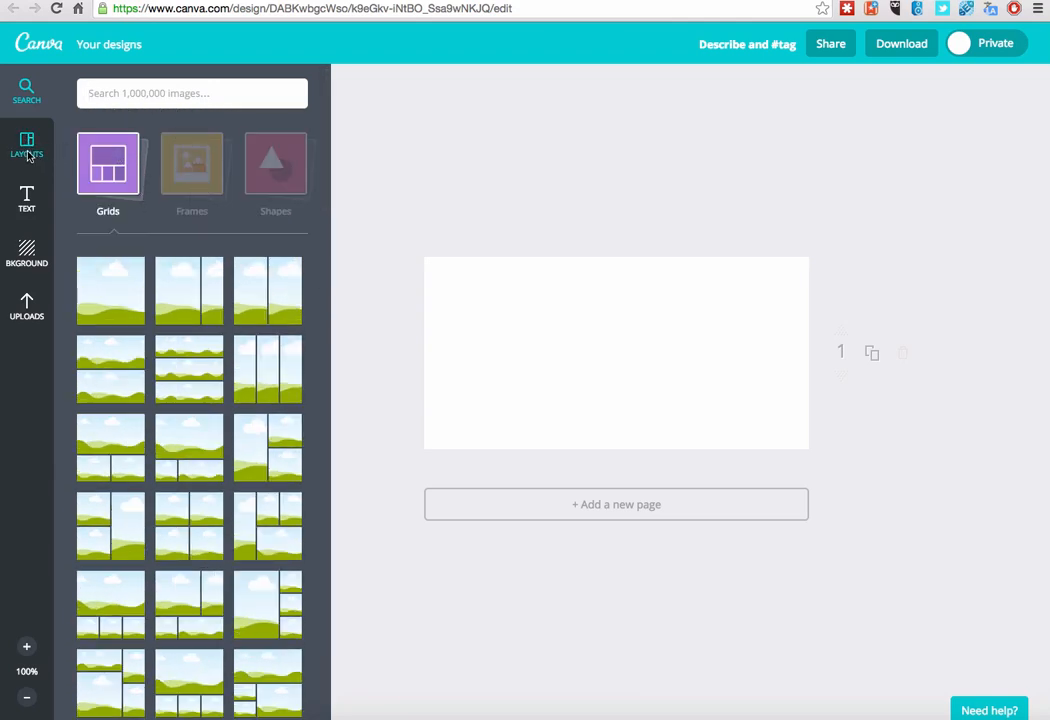
left_click(27, 91)
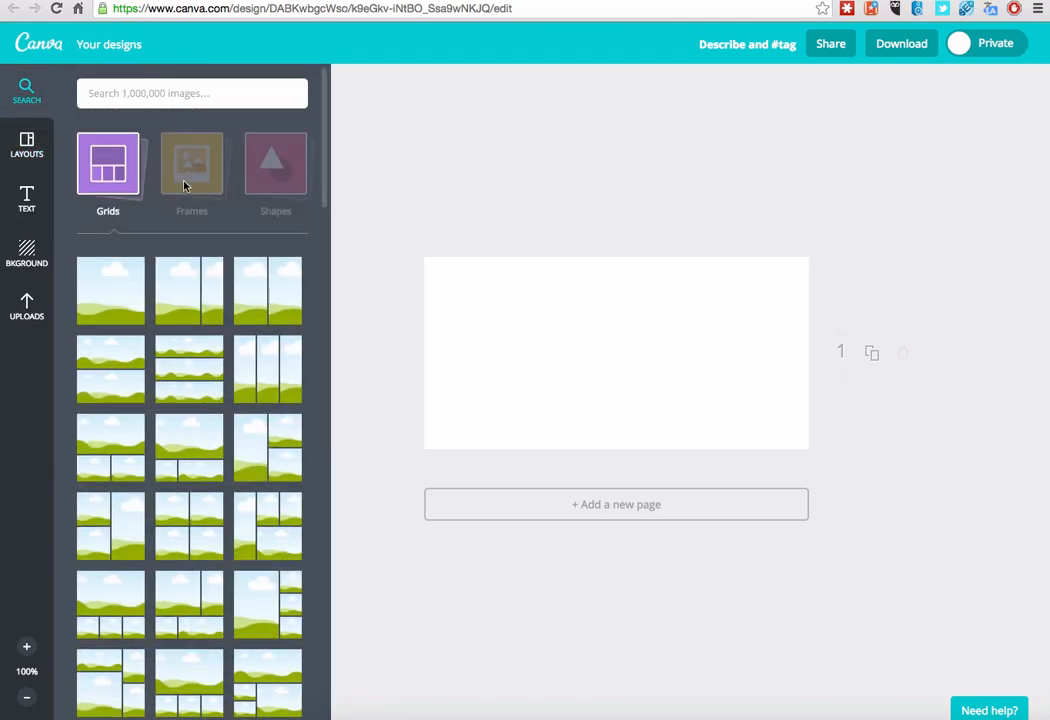
left_click(124, 184)
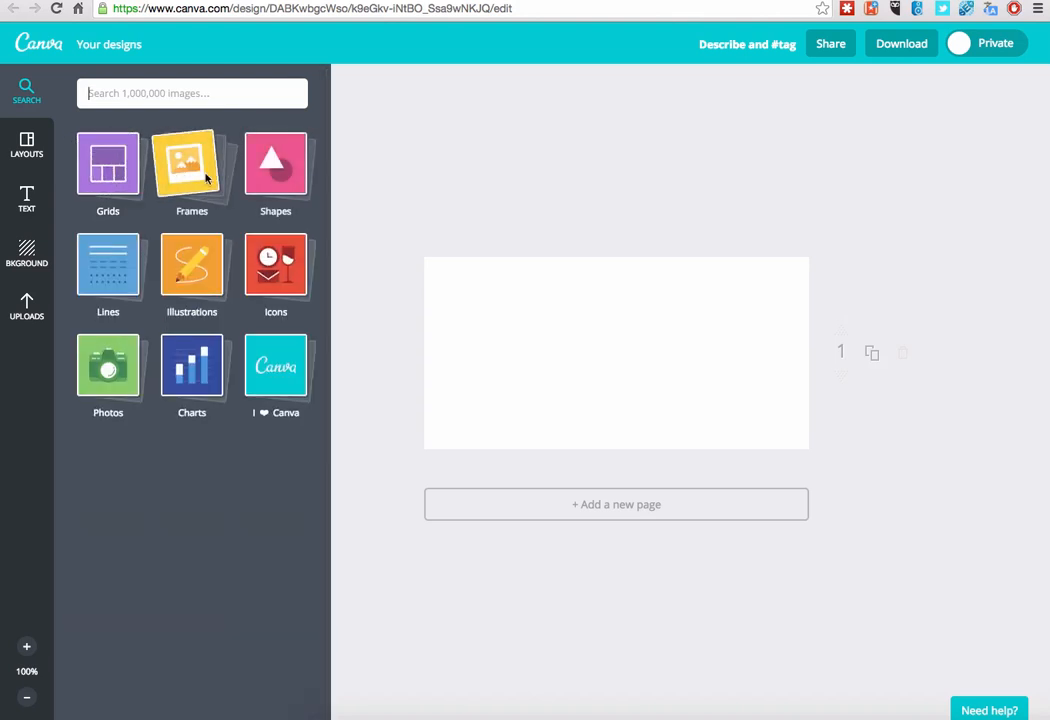
Add the yellow computer monitor icon to the page and shrink it to fit near the upper middle.
left_click(258, 284)
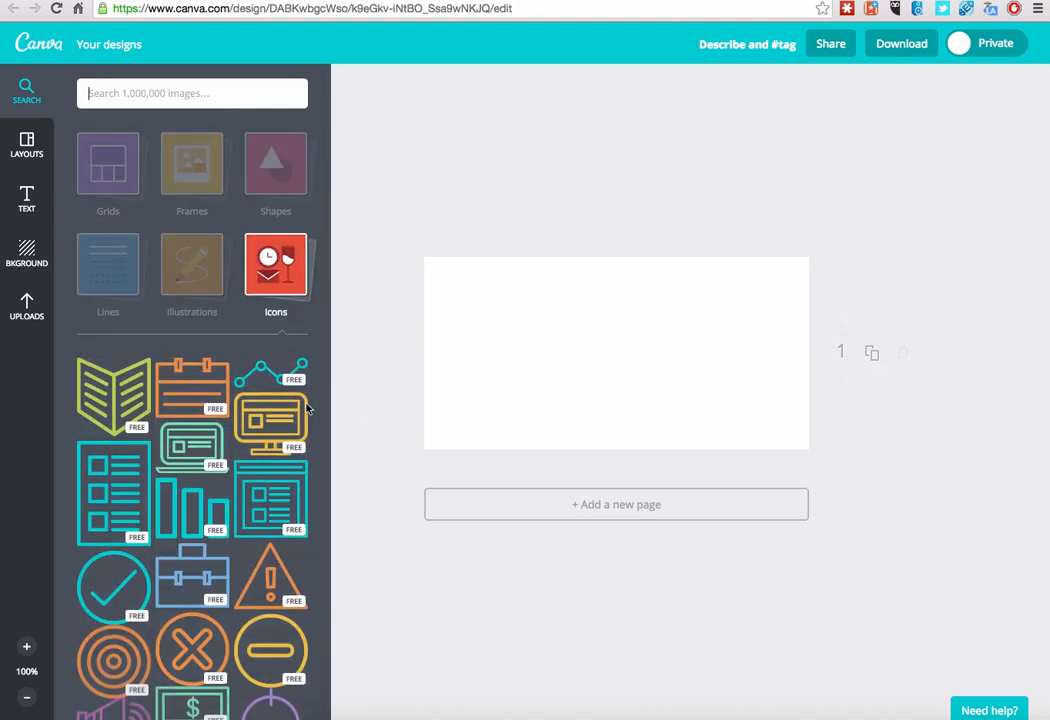
left_click_drag(285, 428, 614, 377)
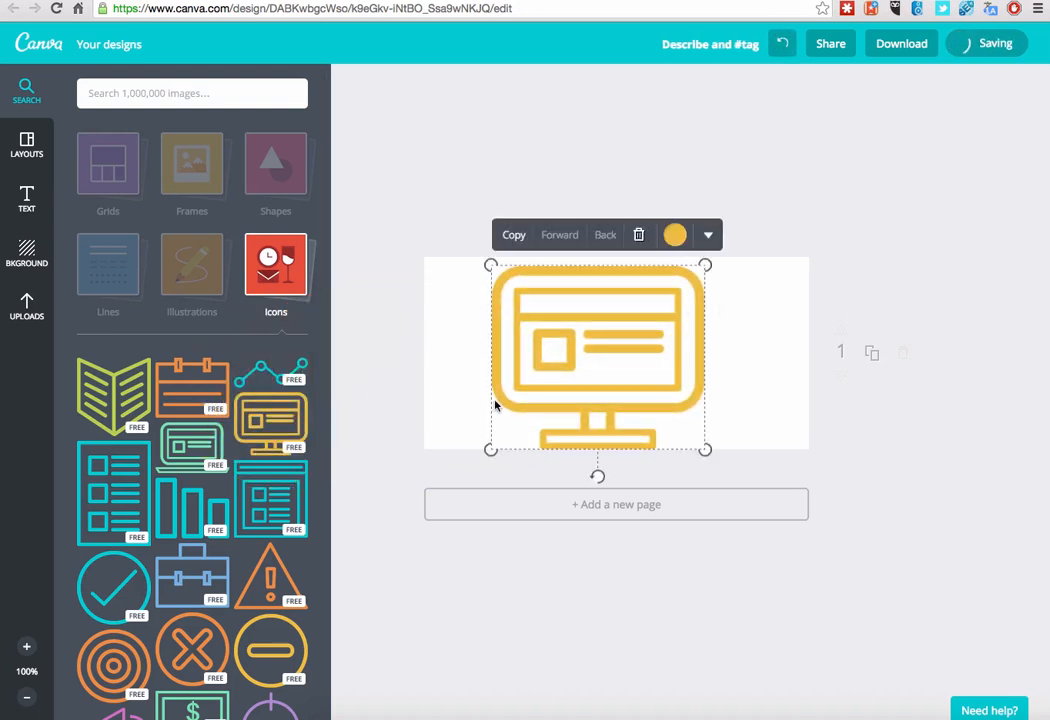
left_click_drag(496, 274, 586, 308)
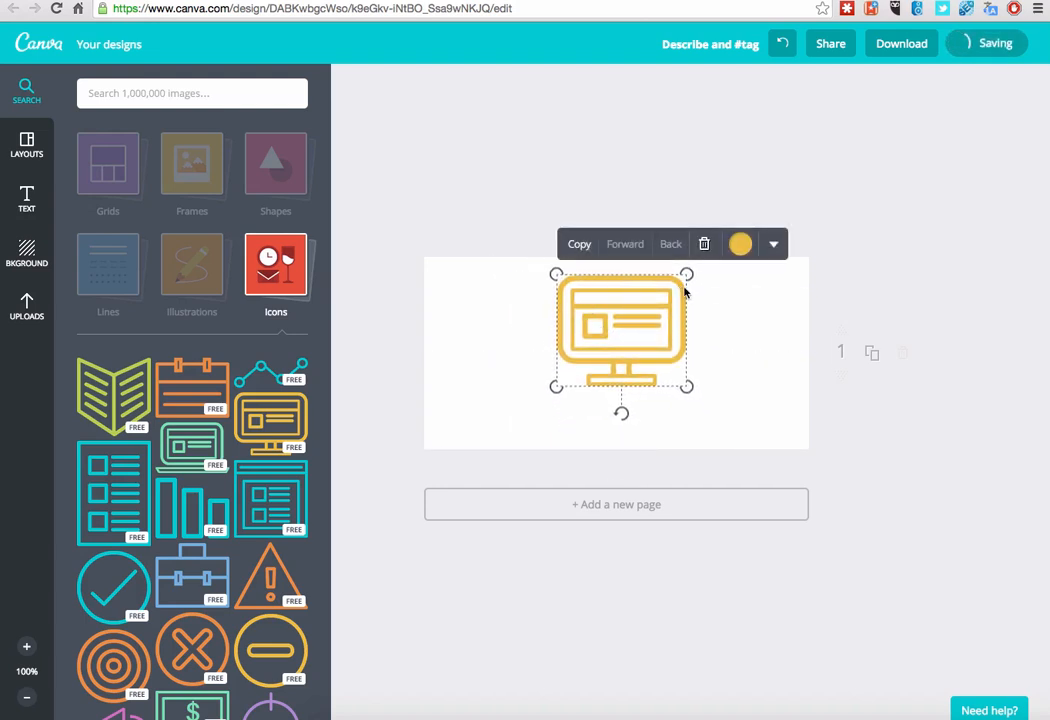
Recolour the computer monitor icon blue.
left_click(741, 245)
left_click(724, 201)
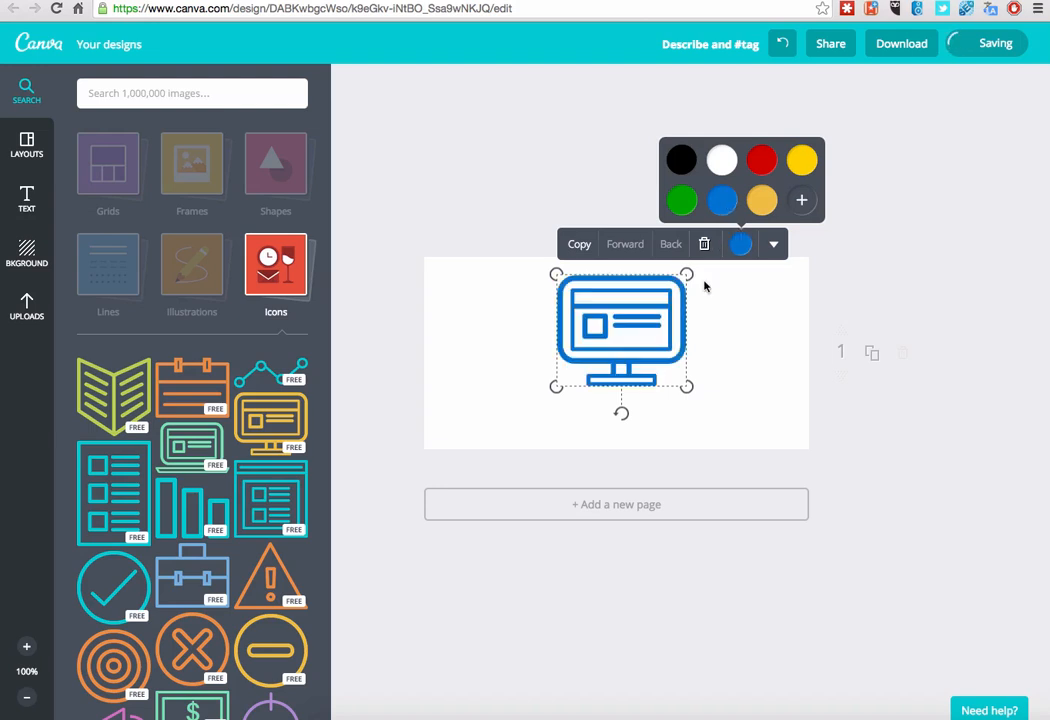
left_click(714, 332)
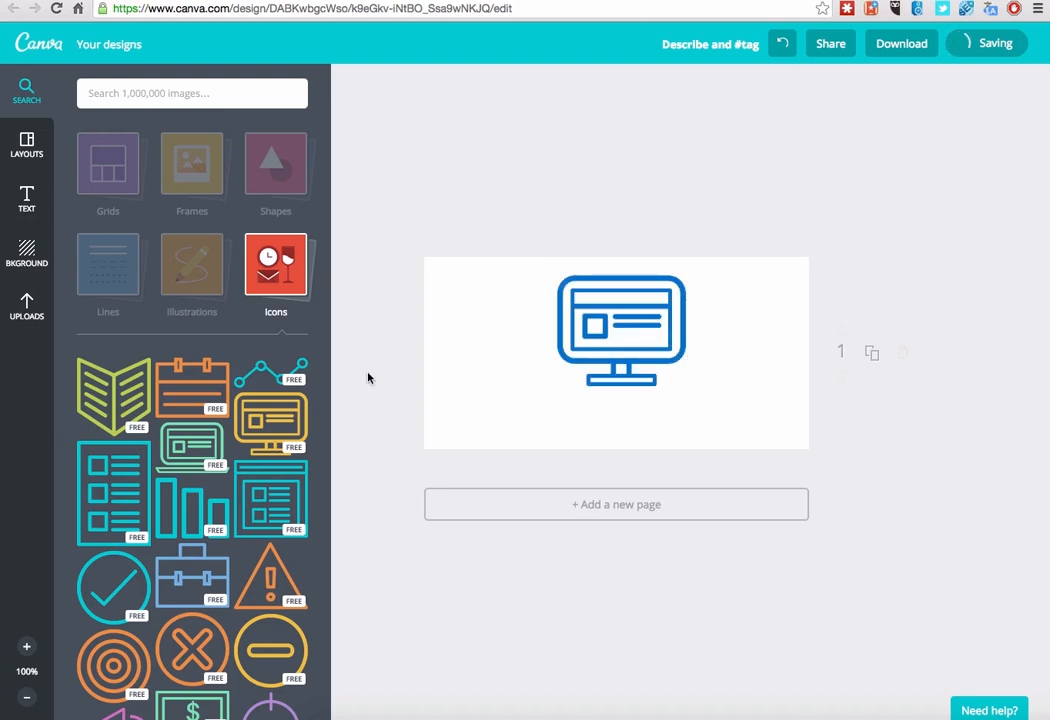
Add the 15% ring chart to the page, shrink it and place it just left of the monitor icon.
scroll(243, 308, "down", 2)
left_click(293, 157)
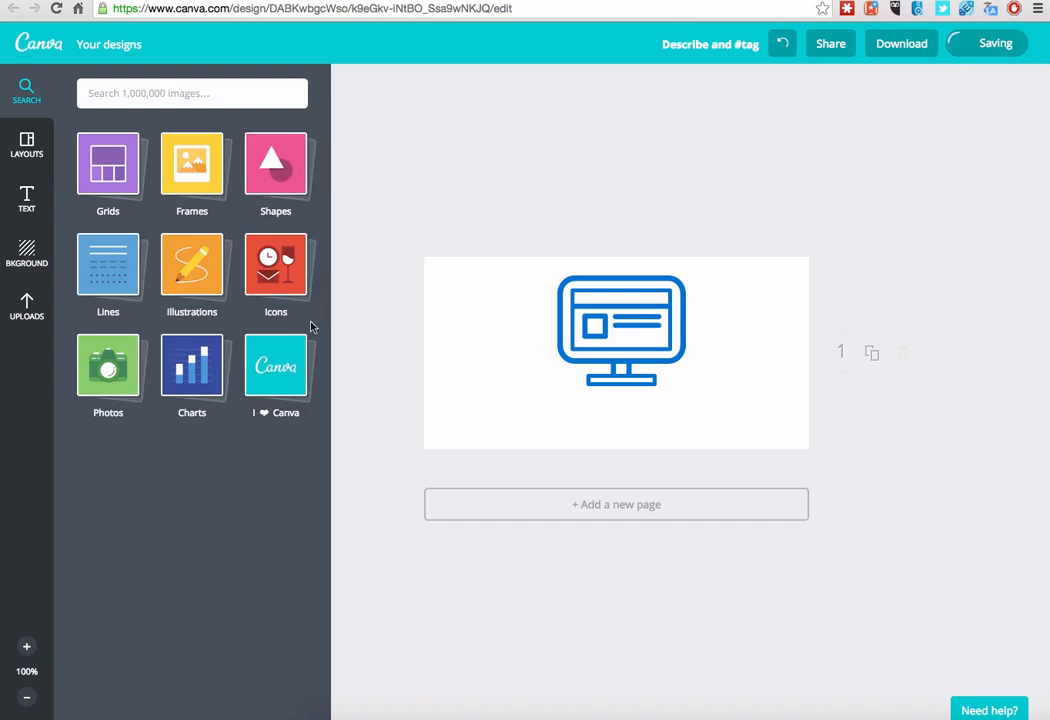
left_click(181, 361)
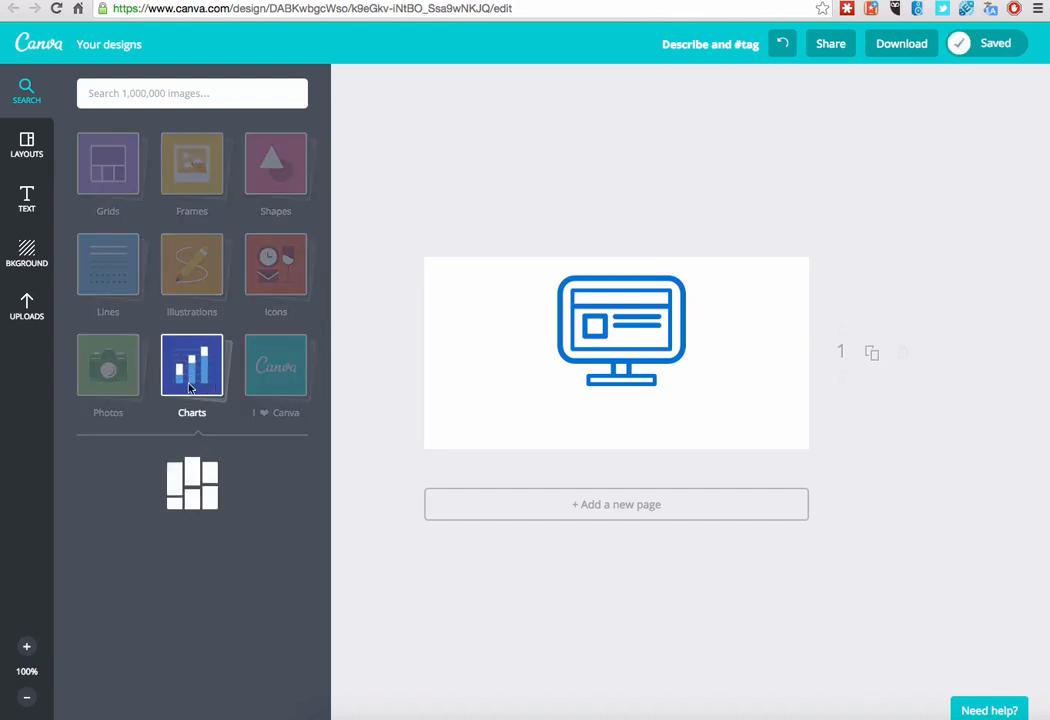
scroll(152, 373, "down", 2)
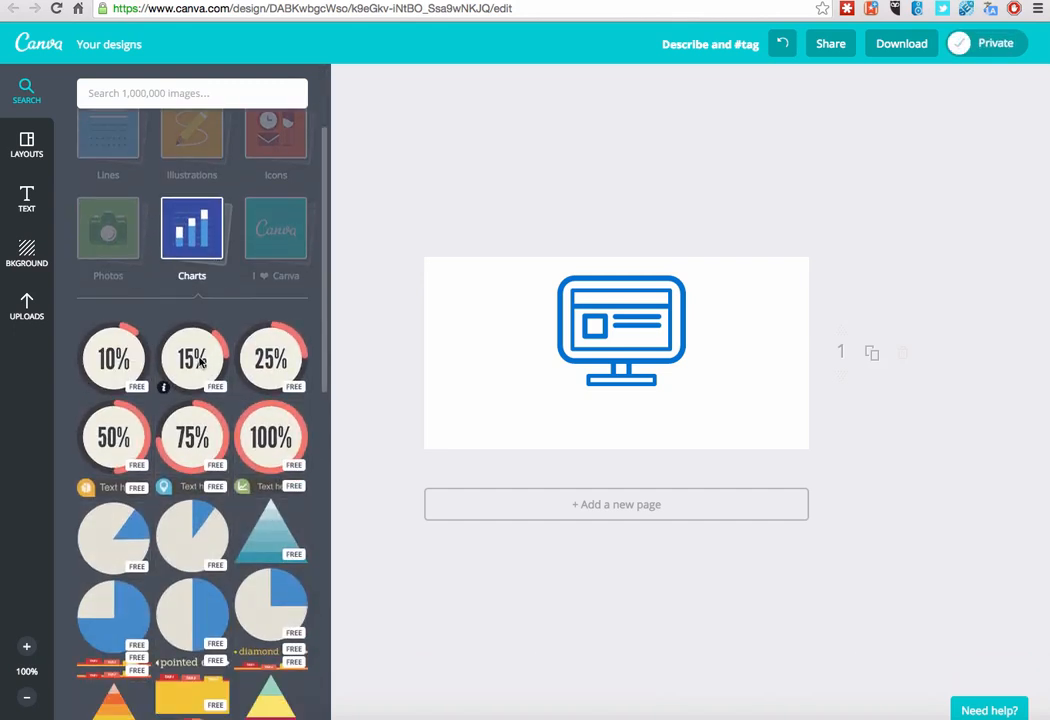
left_click_drag(192, 358, 544, 360)
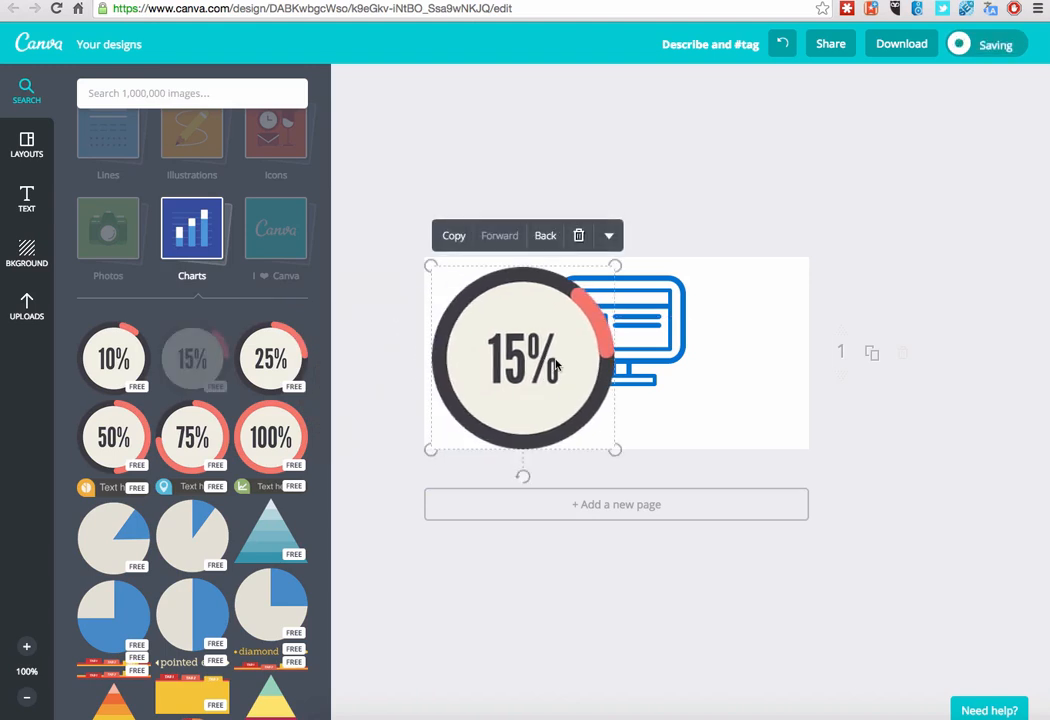
left_click_drag(615, 268, 563, 310)
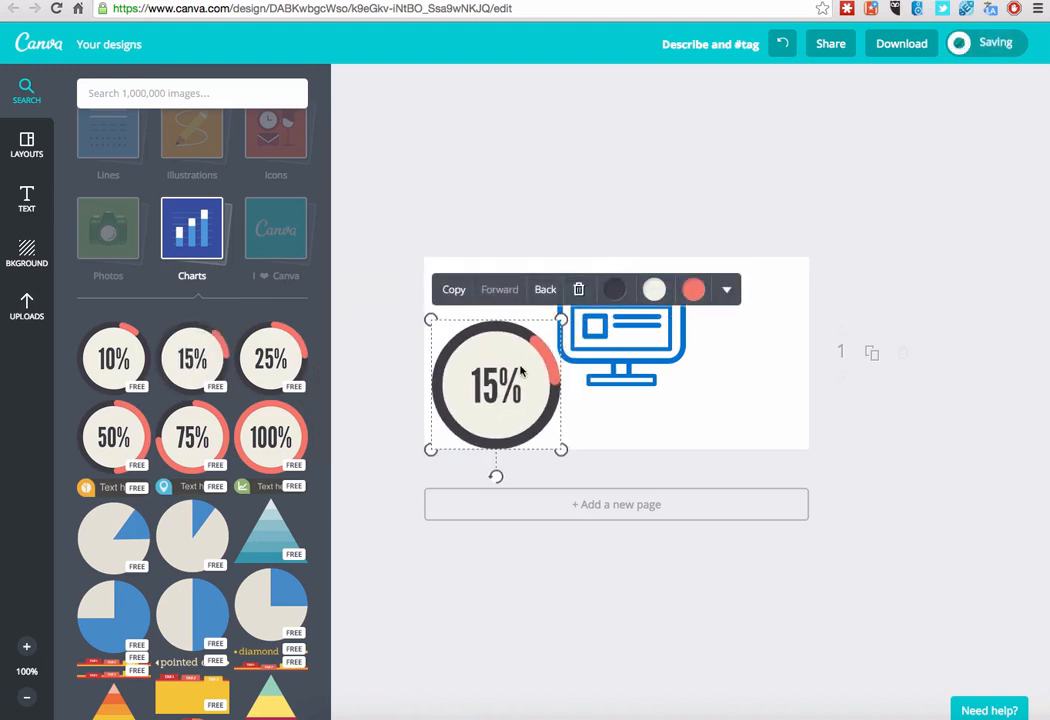
left_click_drag(497, 380, 503, 341)
scroll(290, 378, "down", 5)
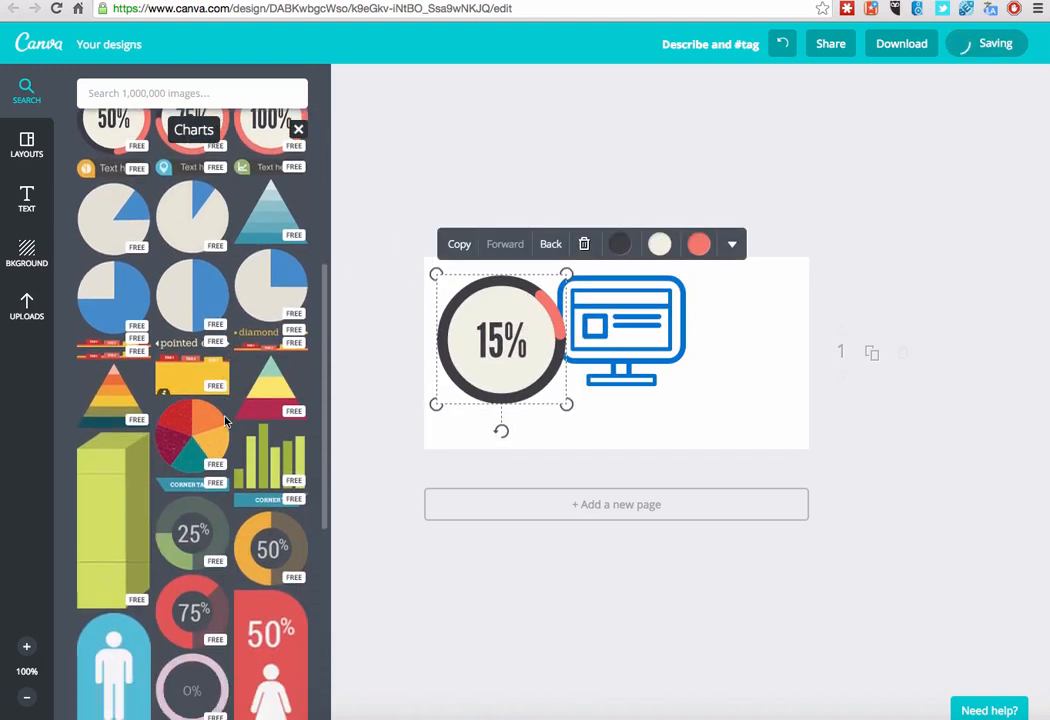
Add a subtitle text box just below the monitor icon and replace its text with "Autour du Tuto".
left_click(40, 197)
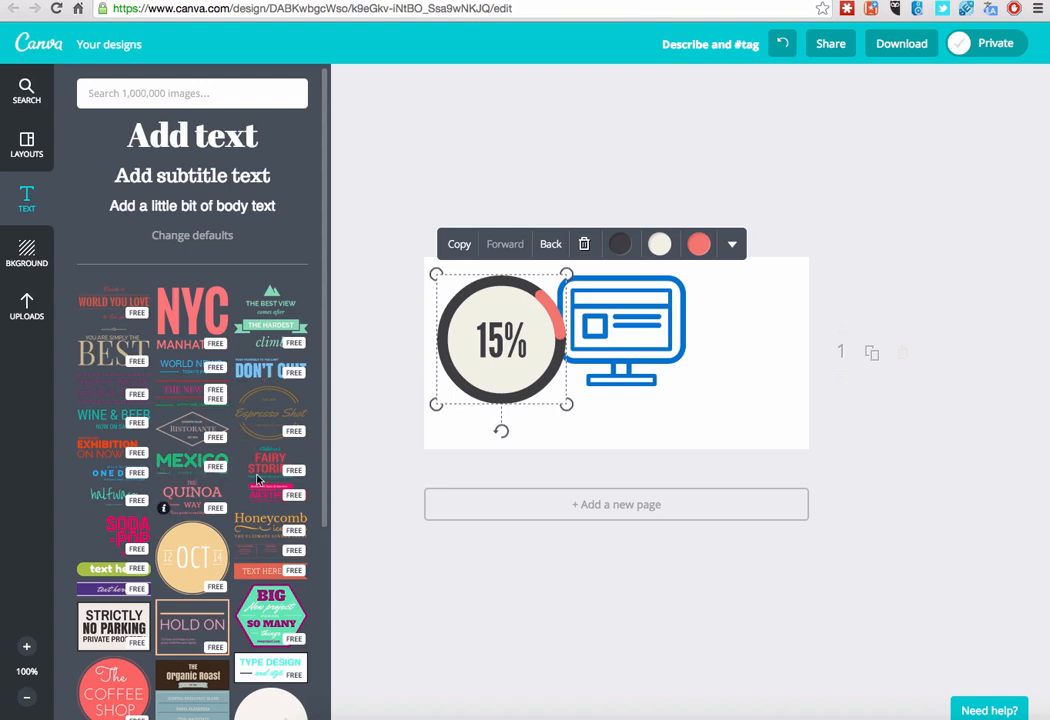
left_click_drag(157, 178, 604, 399)
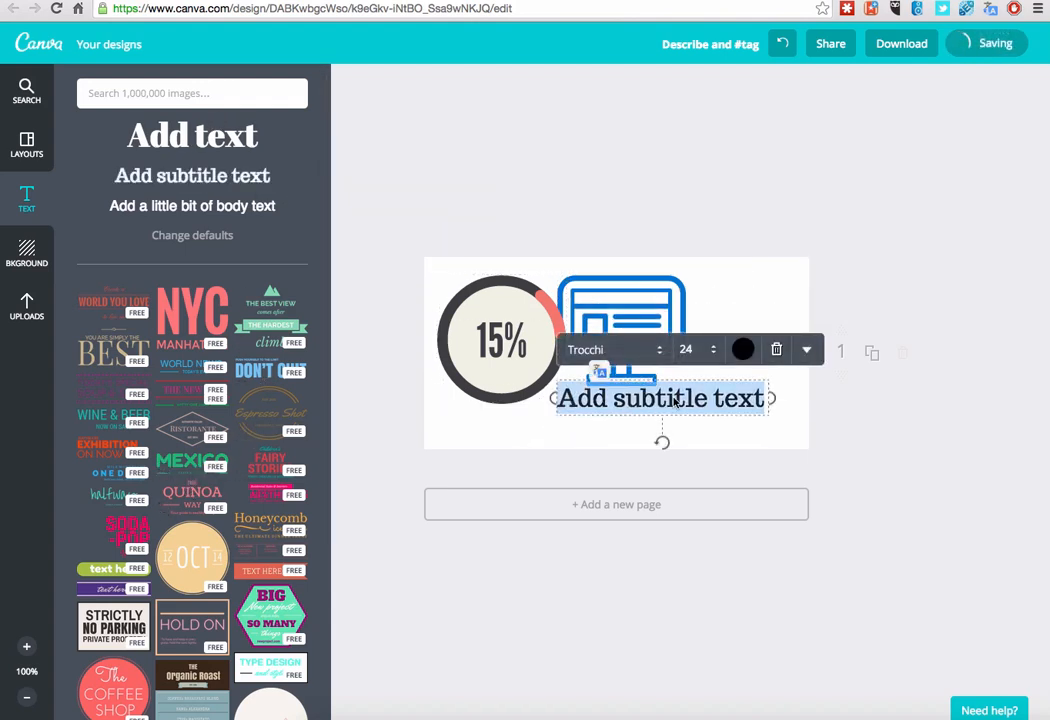
type("A")
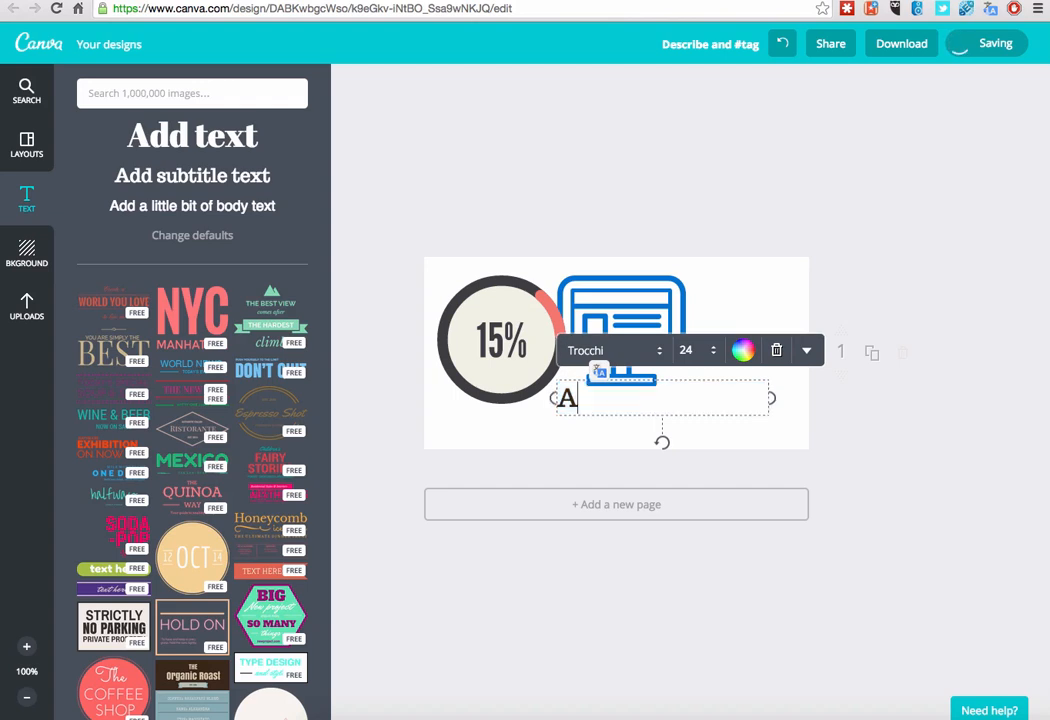
type("utour du Tuto")
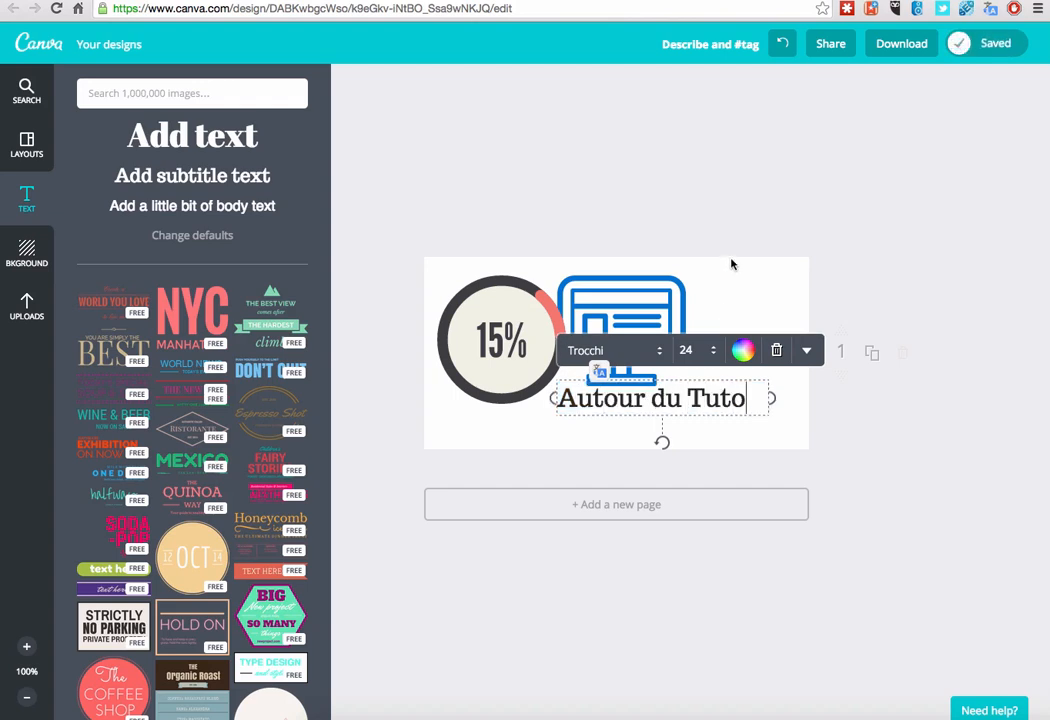
left_click(710, 277)
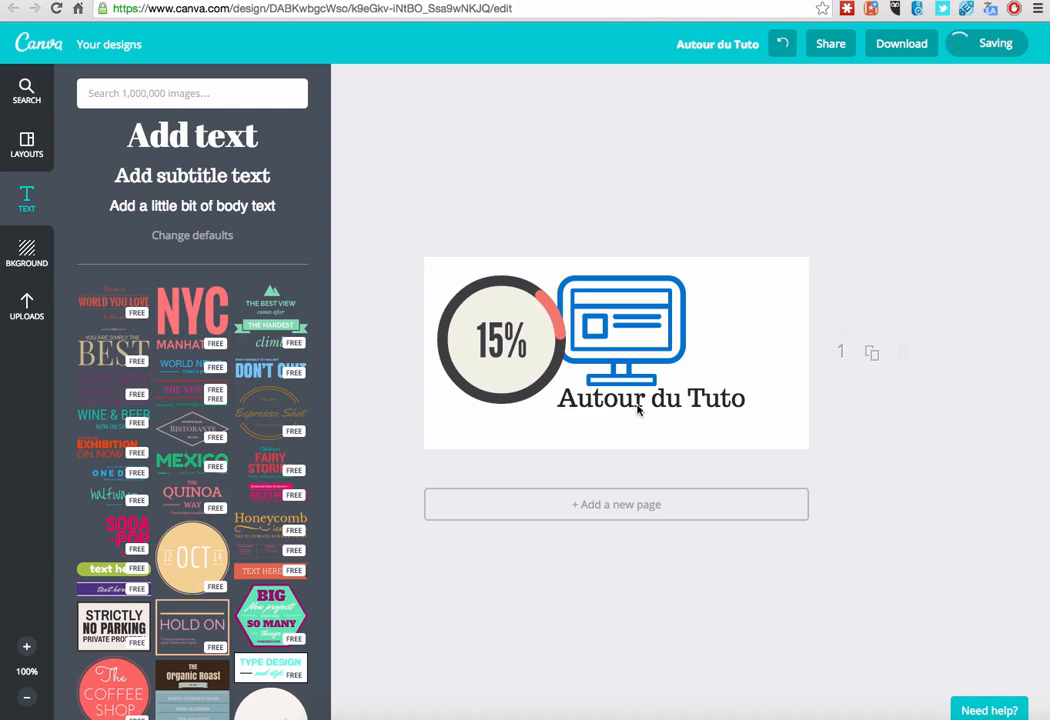
Move the "Autour du Tuto" text to the page's lower right corner and place the monitor icon above it.
left_click_drag(642, 404, 682, 423)
left_click(633, 330)
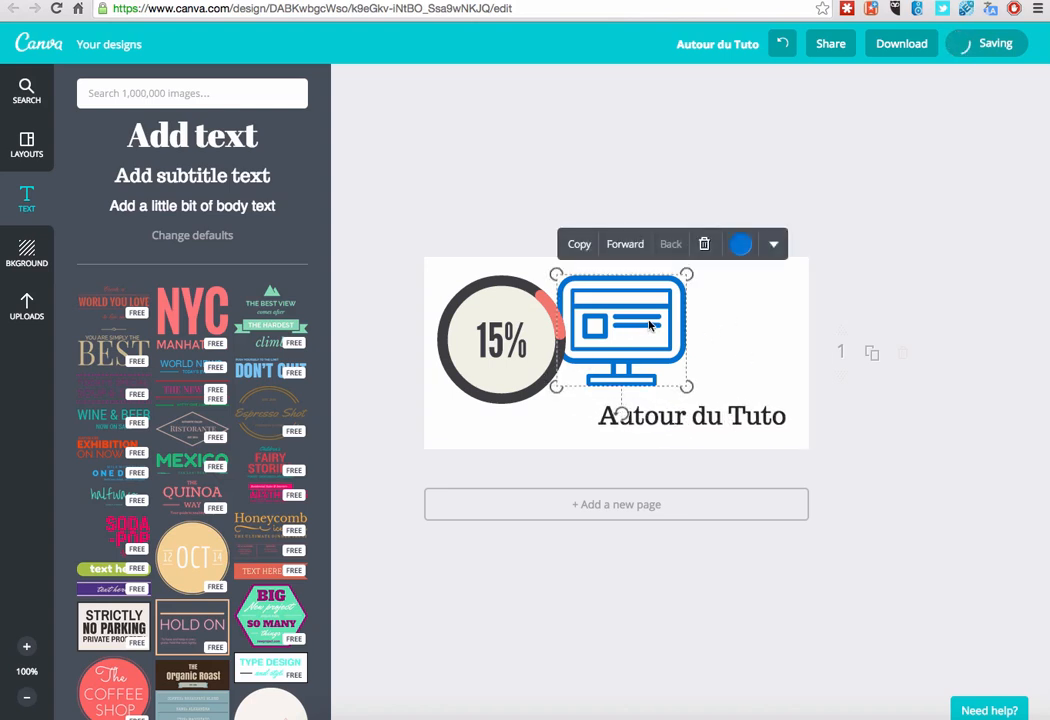
left_click_drag(633, 330, 742, 324)
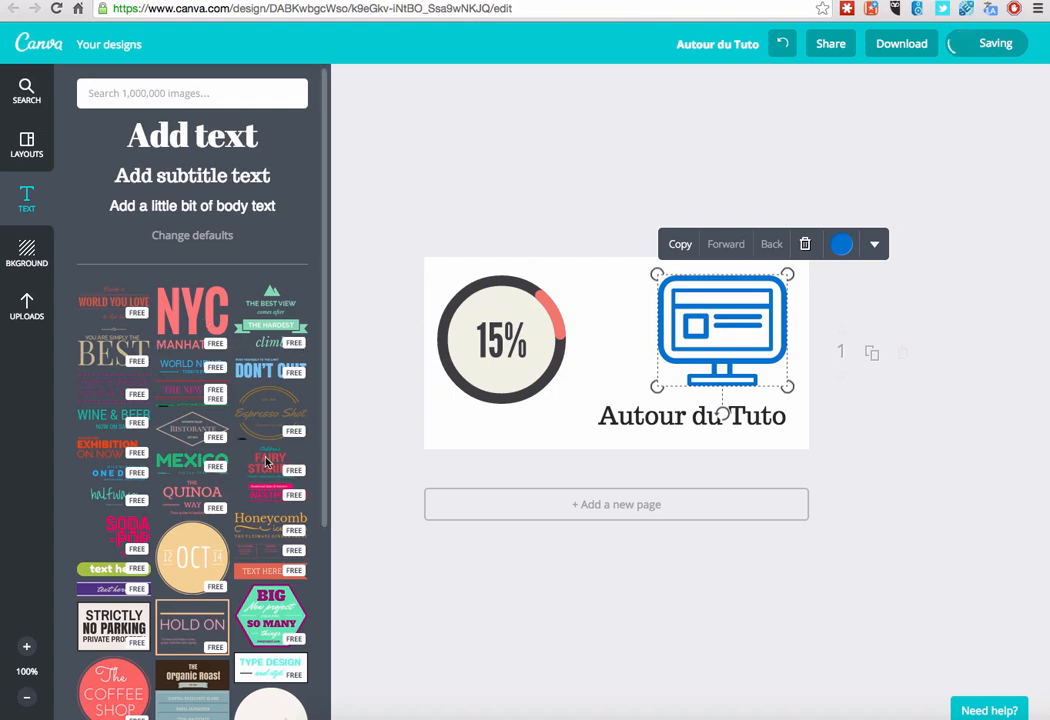
Browse the ready-made text designs and add the red "Create a World You Love to live in" design across the page.
scroll(291, 368, "down", 3)
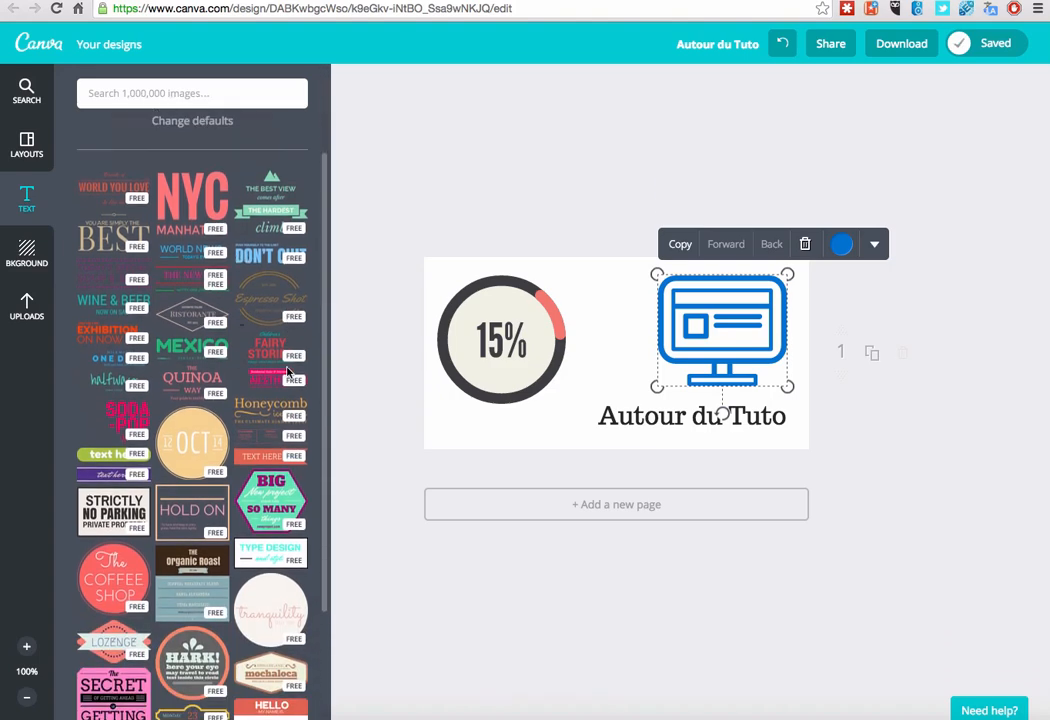
scroll(265, 365, "down", 3)
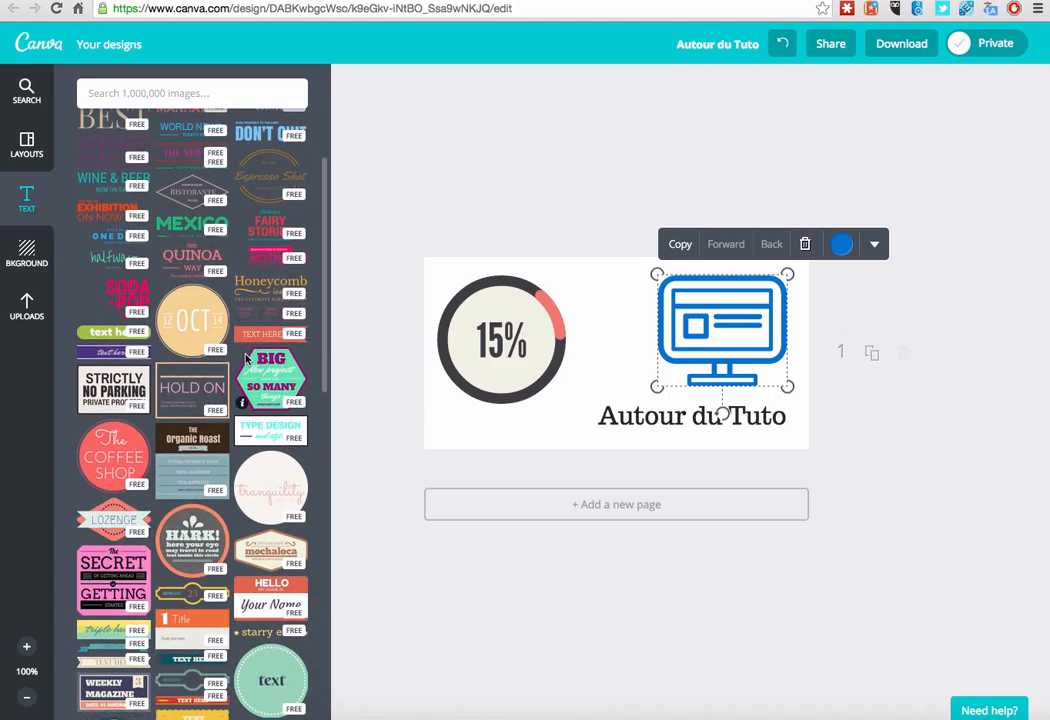
scroll(246, 358, "down", 3)
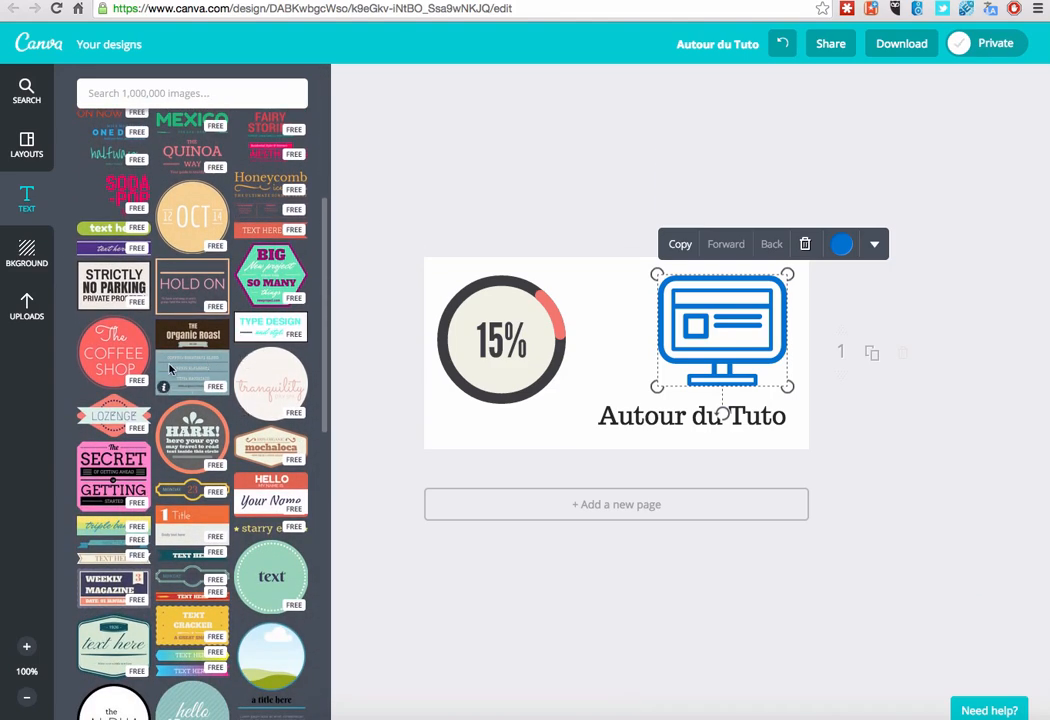
scroll(170, 369, "up", 3)
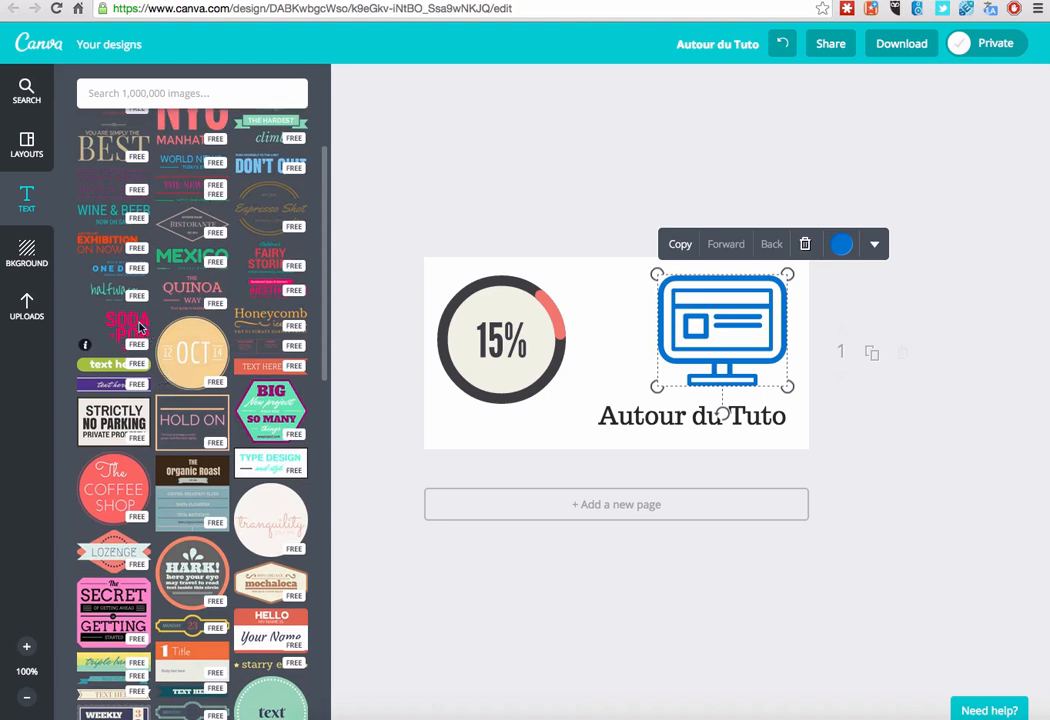
scroll(175, 360, "up", 3)
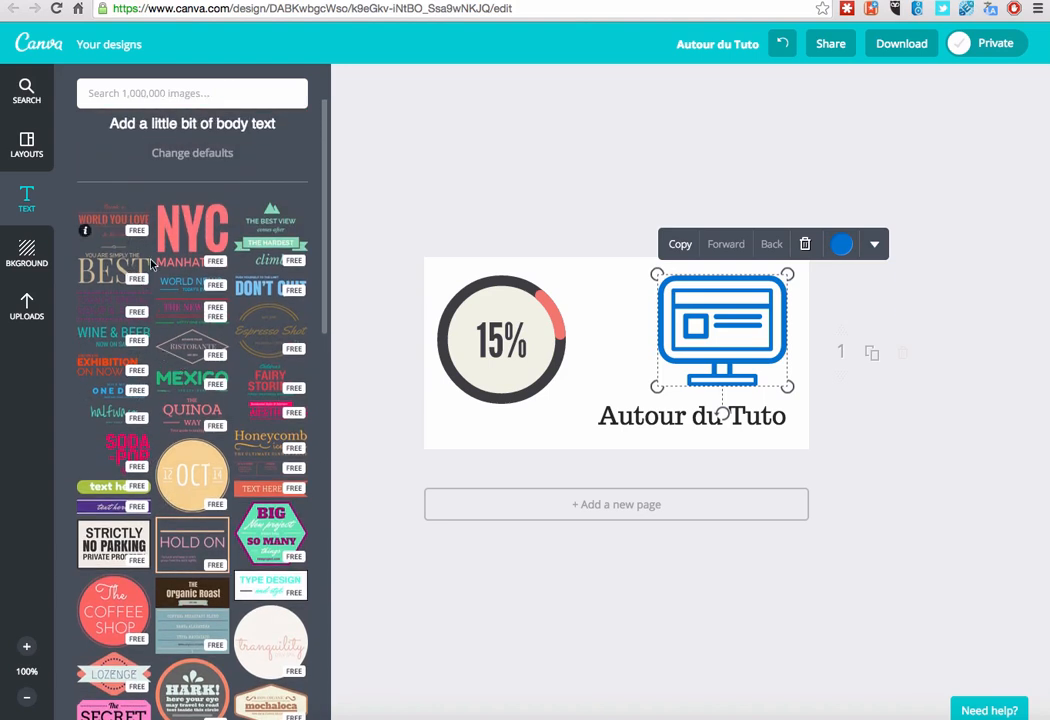
left_click_drag(117, 247, 566, 355)
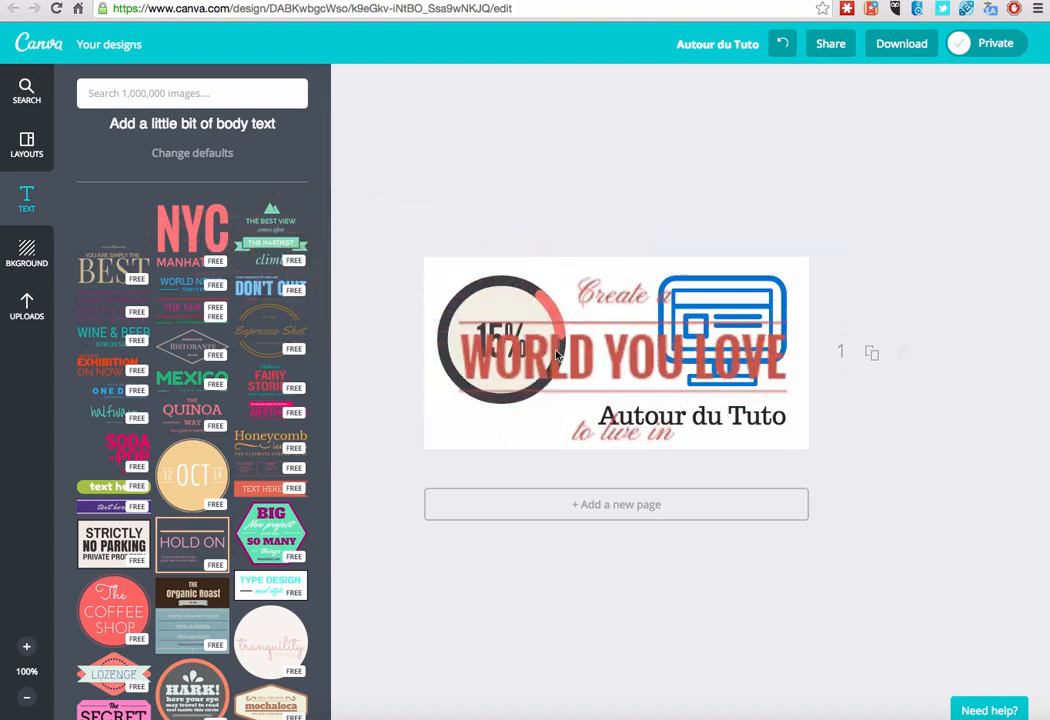
Replace the text design's "Create a" line with filler letters and insert "gggg" after the Y in its middle line.
left_click(632, 318)
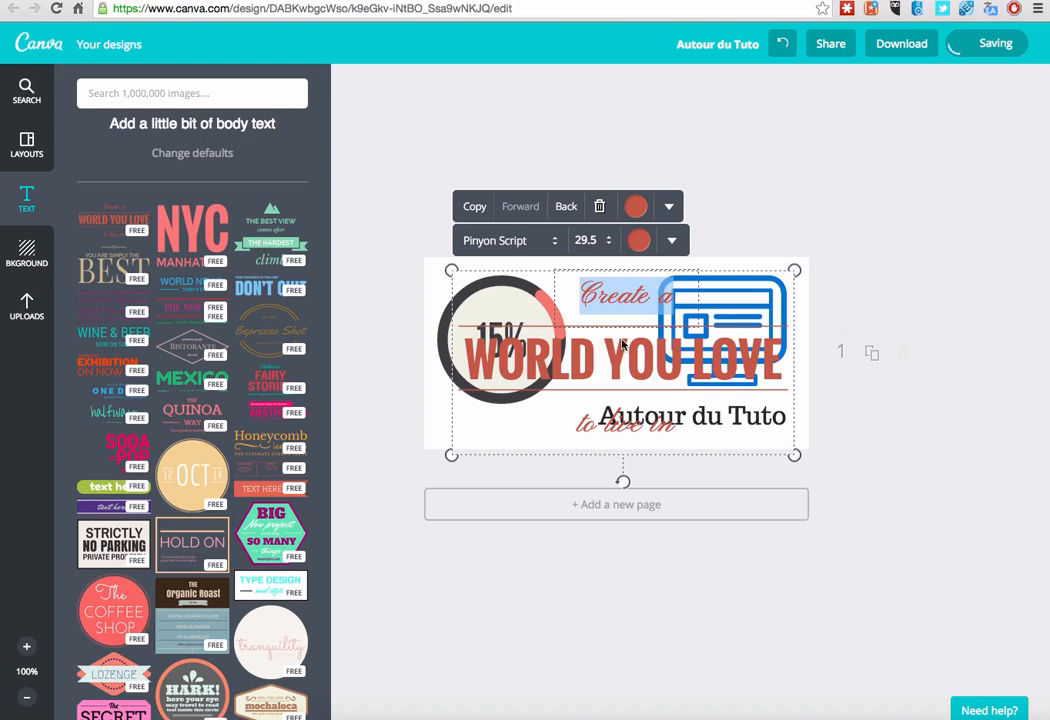
type("De")
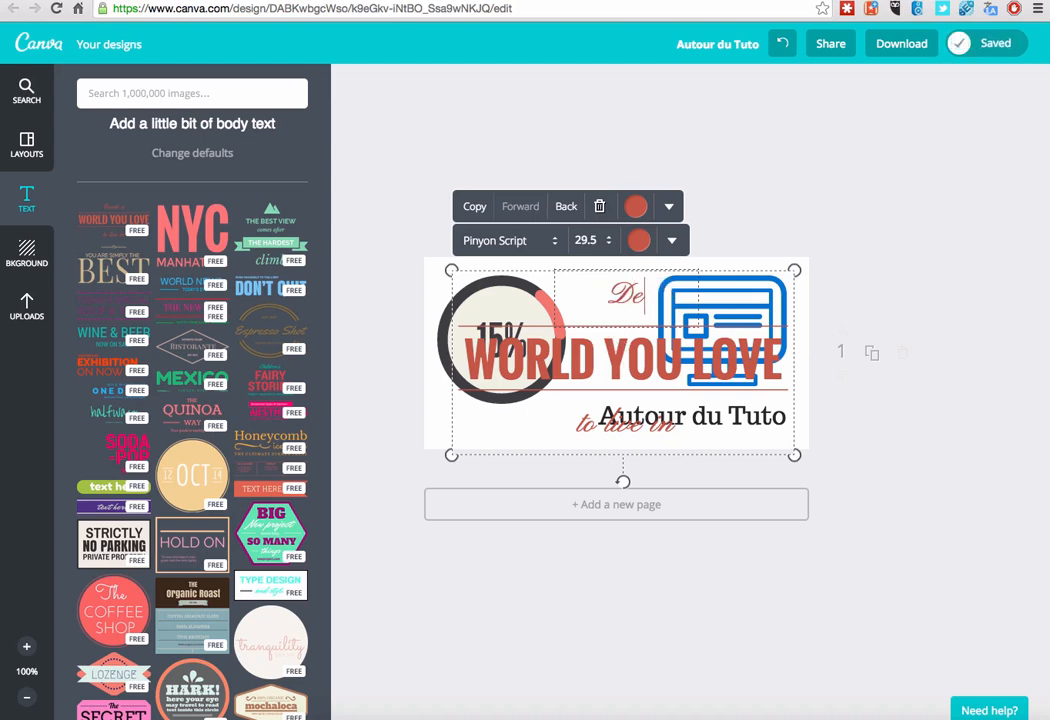
type("tethqjdjdkld")
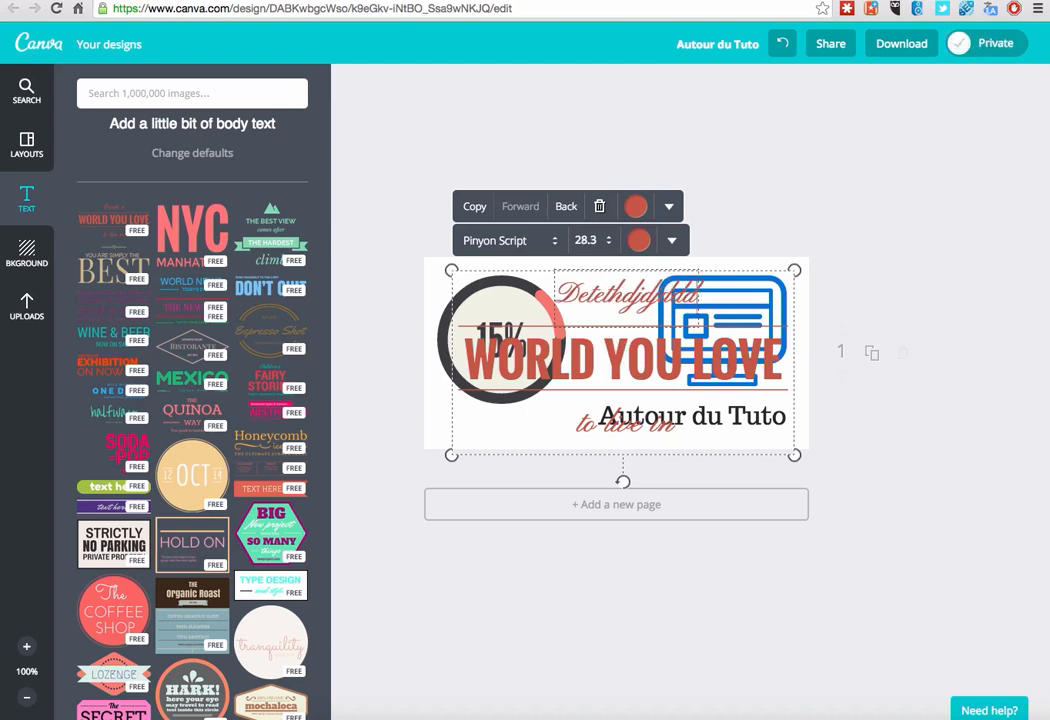
double_click(622, 363)
left_click(630, 368)
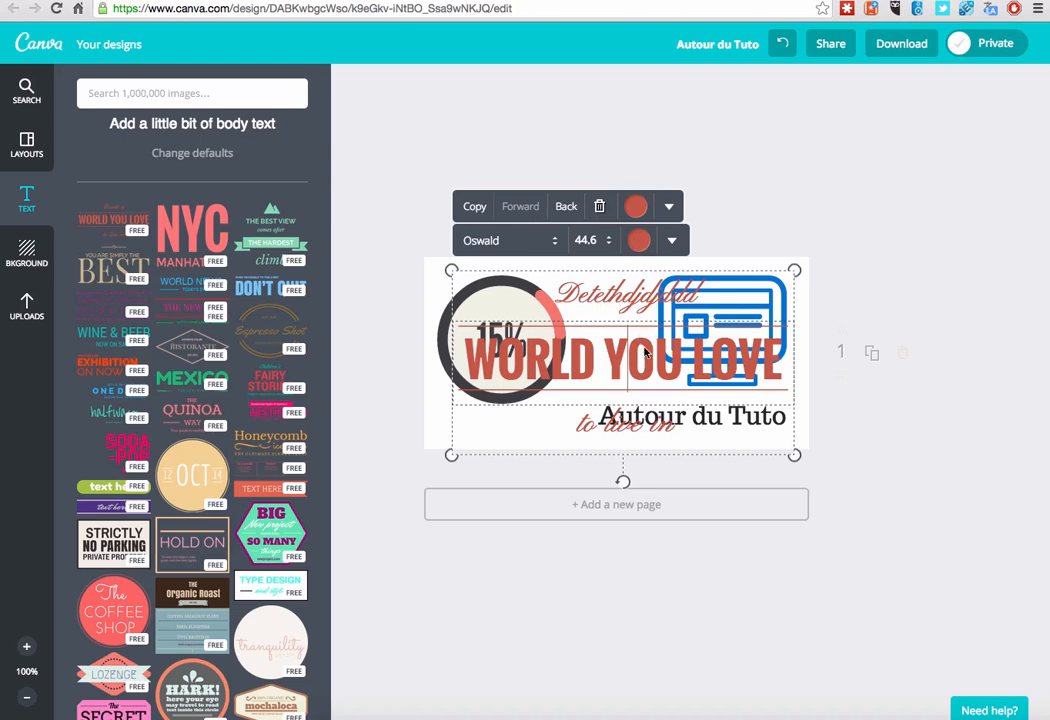
type("gggg")
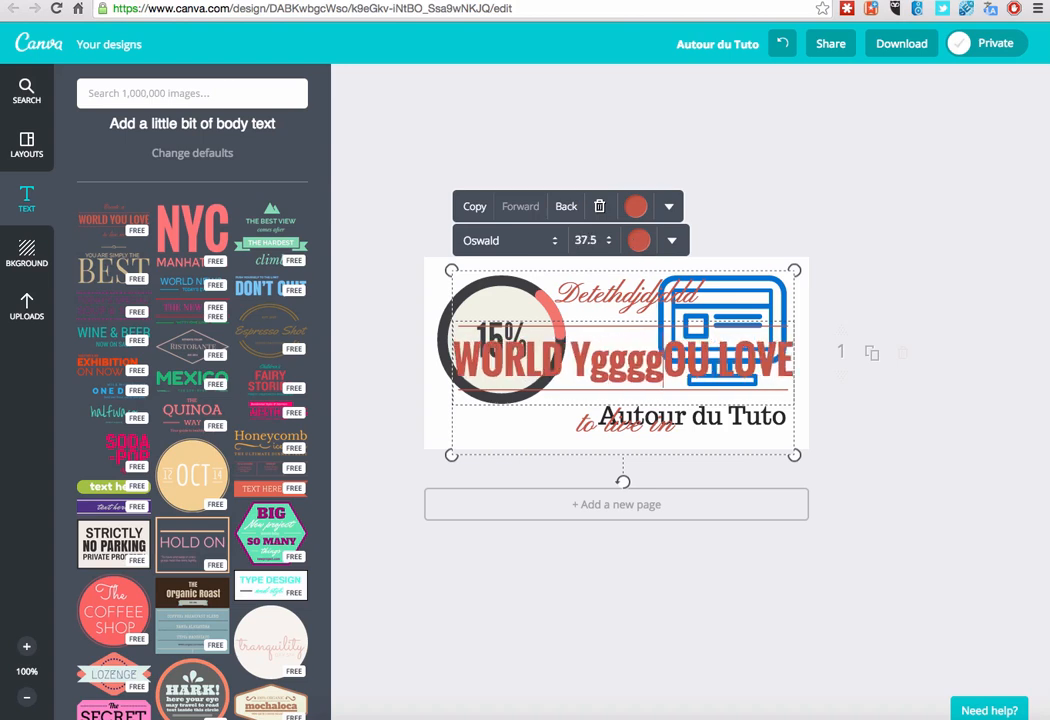
Look through the fonts for the text design's middle line, set its size to 32 and colour it bright red.
left_click(505, 240)
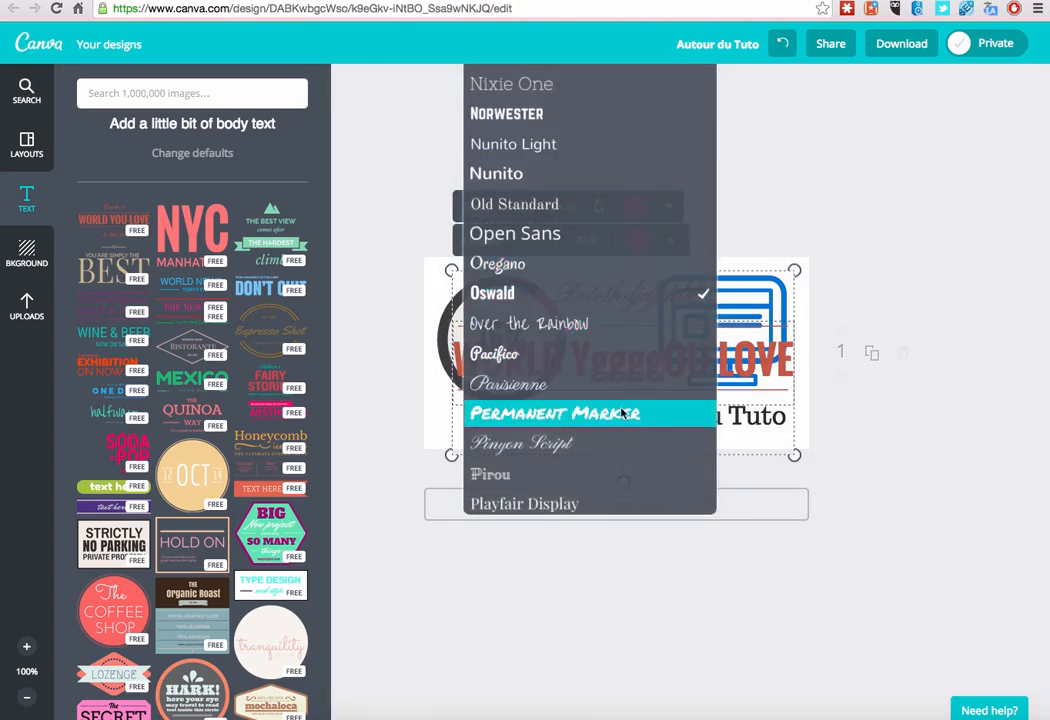
left_click(438, 290)
left_click(585, 239)
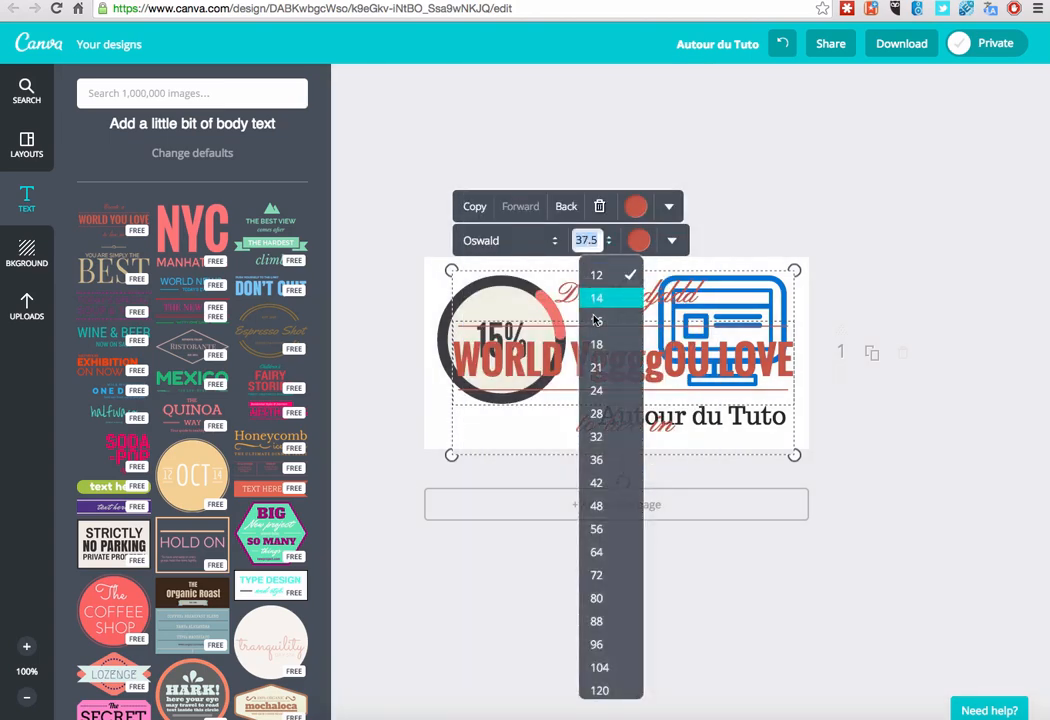
left_click(607, 445)
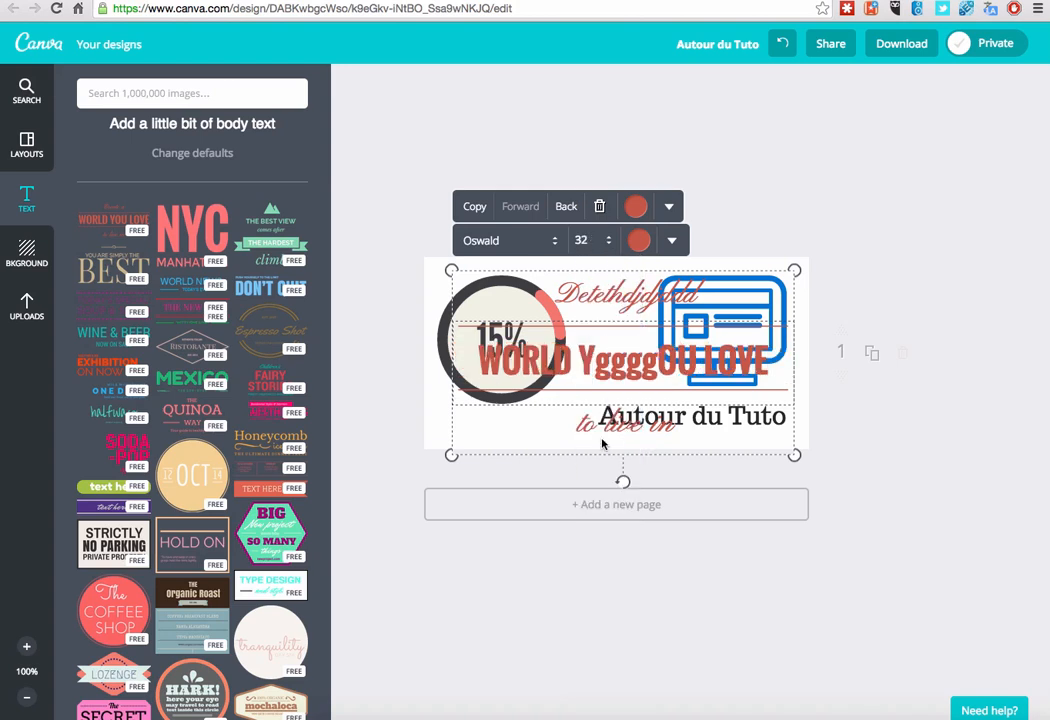
left_click(638, 240)
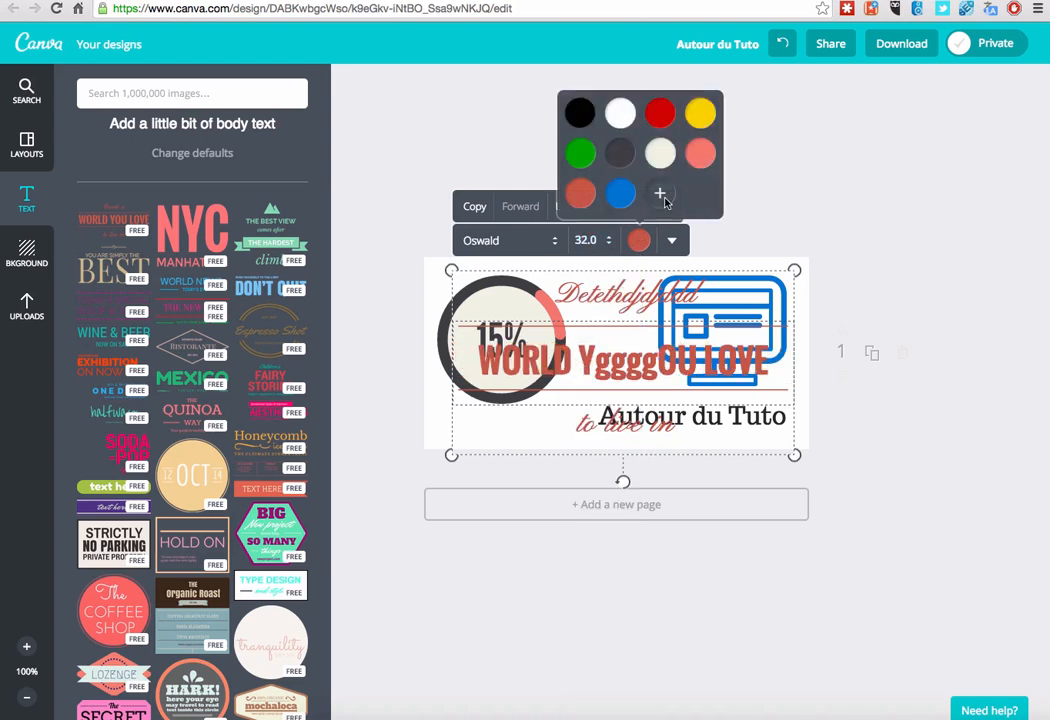
left_click(668, 110)
left_click(750, 227)
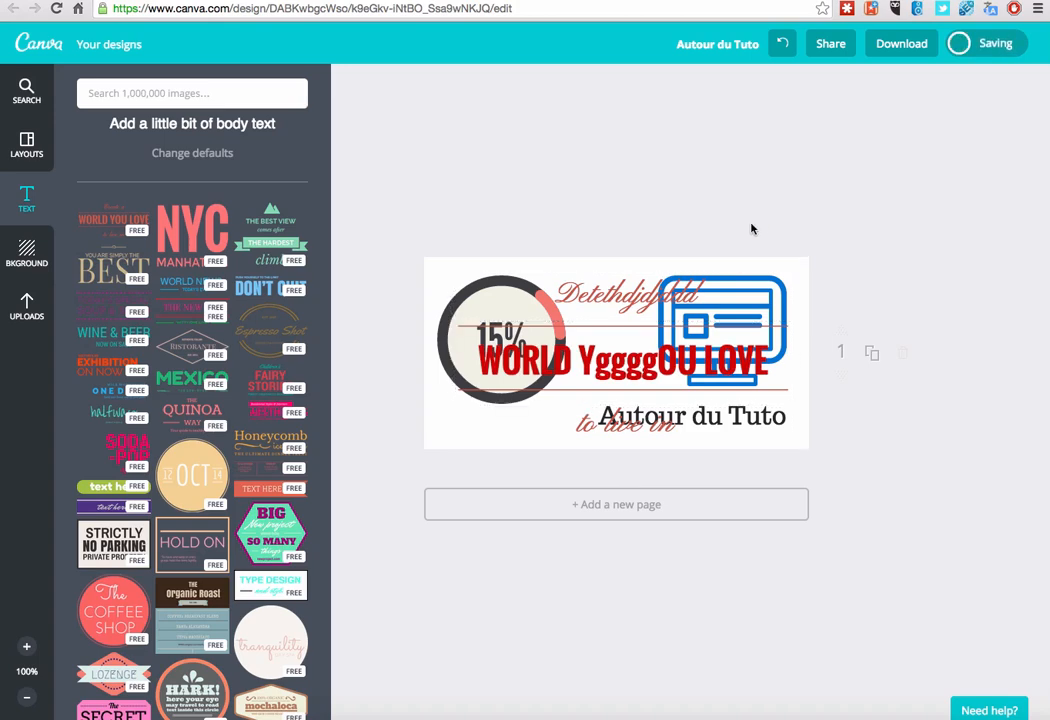
Try the beige textured page background, and replace it with the pale grey-white mottled texture.
left_click(25, 252)
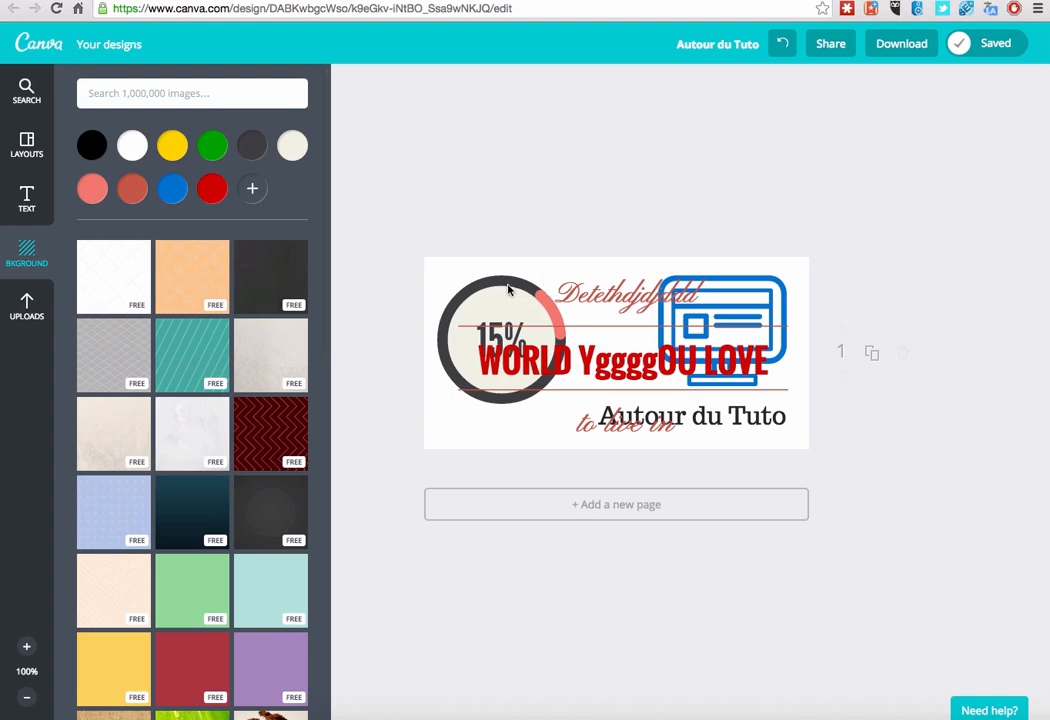
left_click(296, 365)
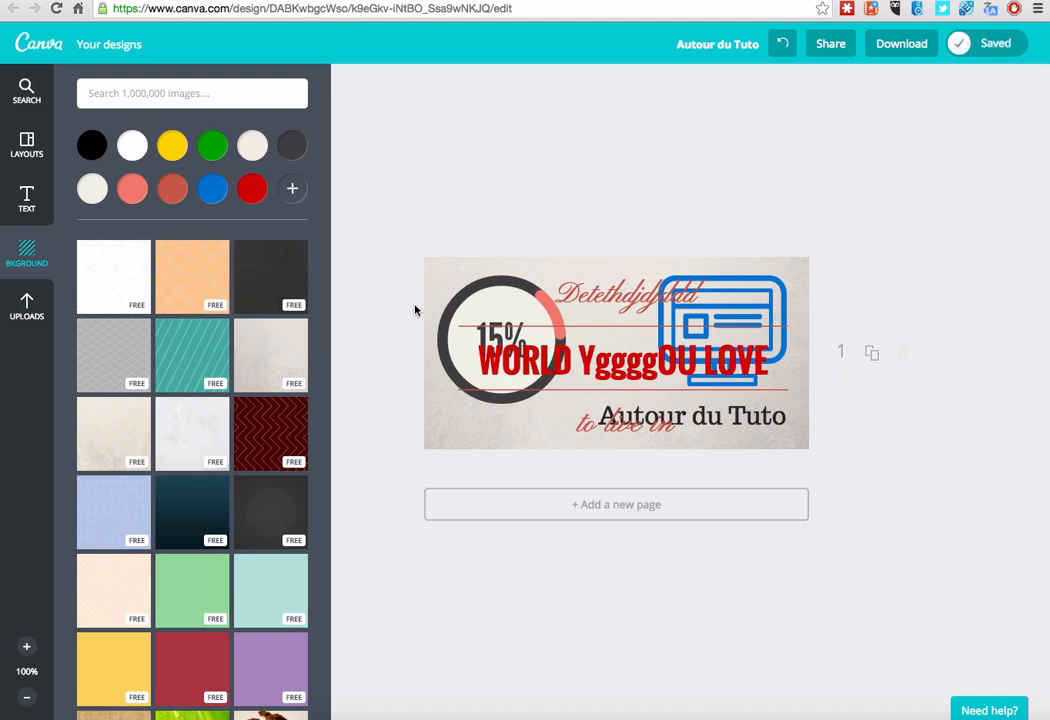
left_click(199, 436)
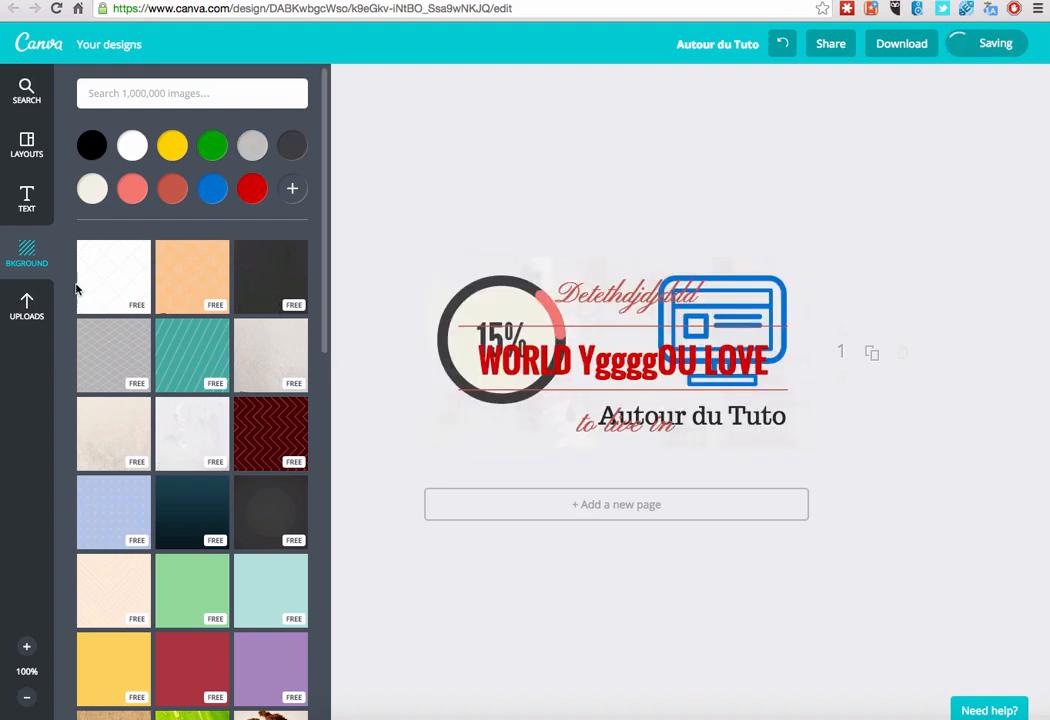
Add the uploaded picture of blue-screened computers and mobile devices to the centre of the page.
left_click(15, 306)
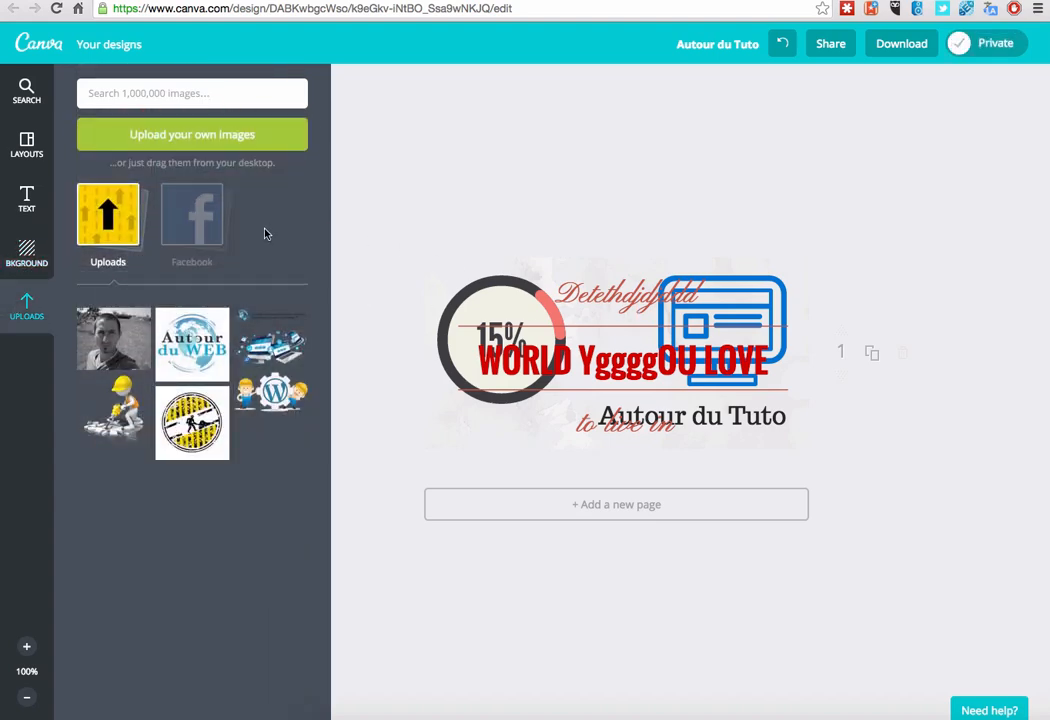
left_click(104, 228)
left_click_drag(255, 365, 618, 352)
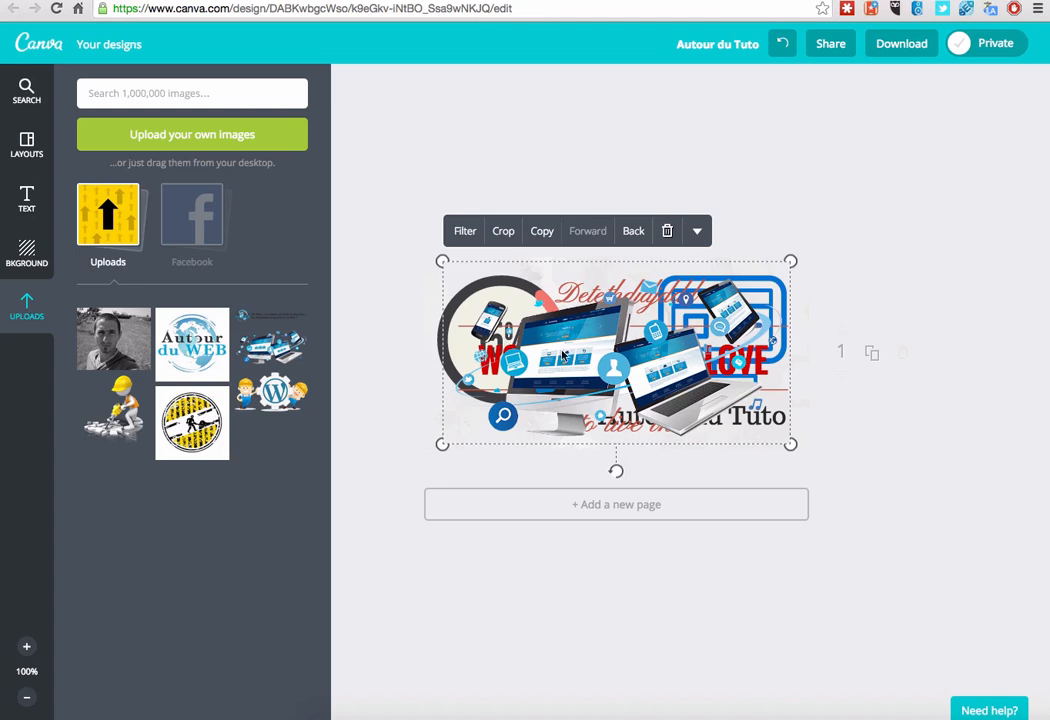
left_click(779, 197)
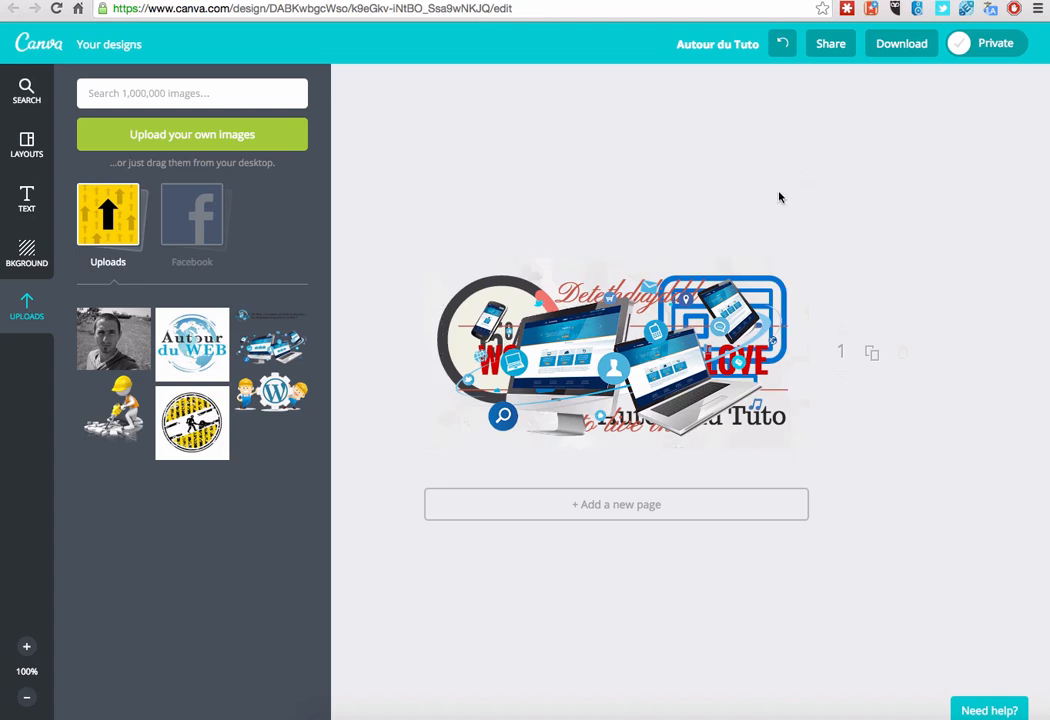
Check the download's page-range options, download the design as an image and dismiss the sharing dialog.
left_click(889, 45)
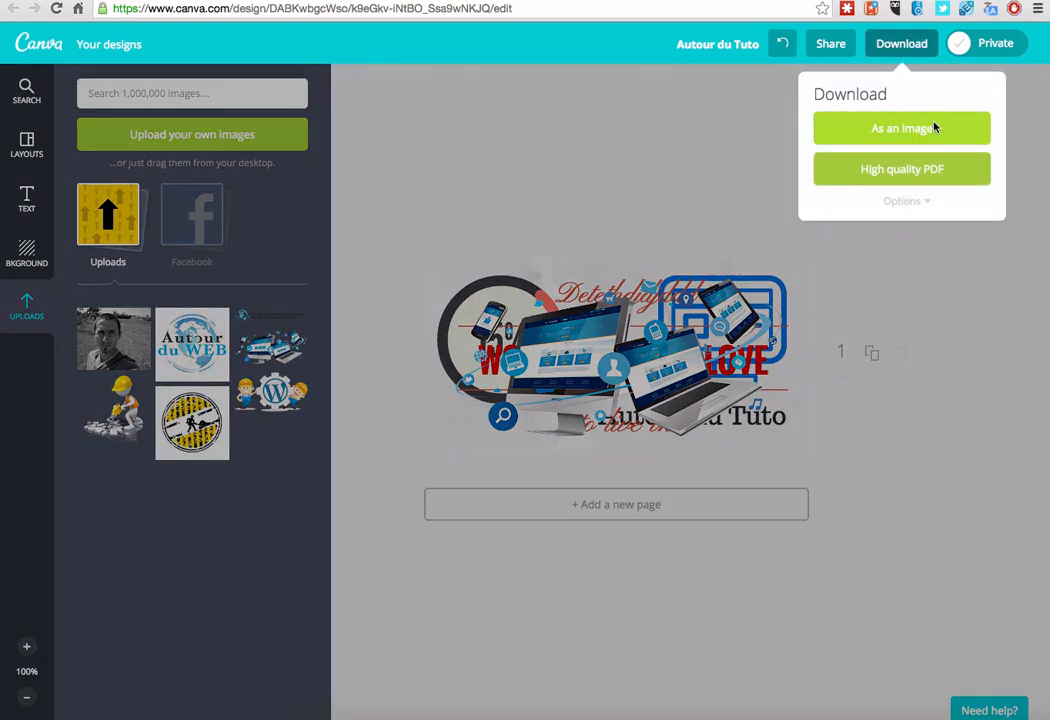
left_click(920, 203)
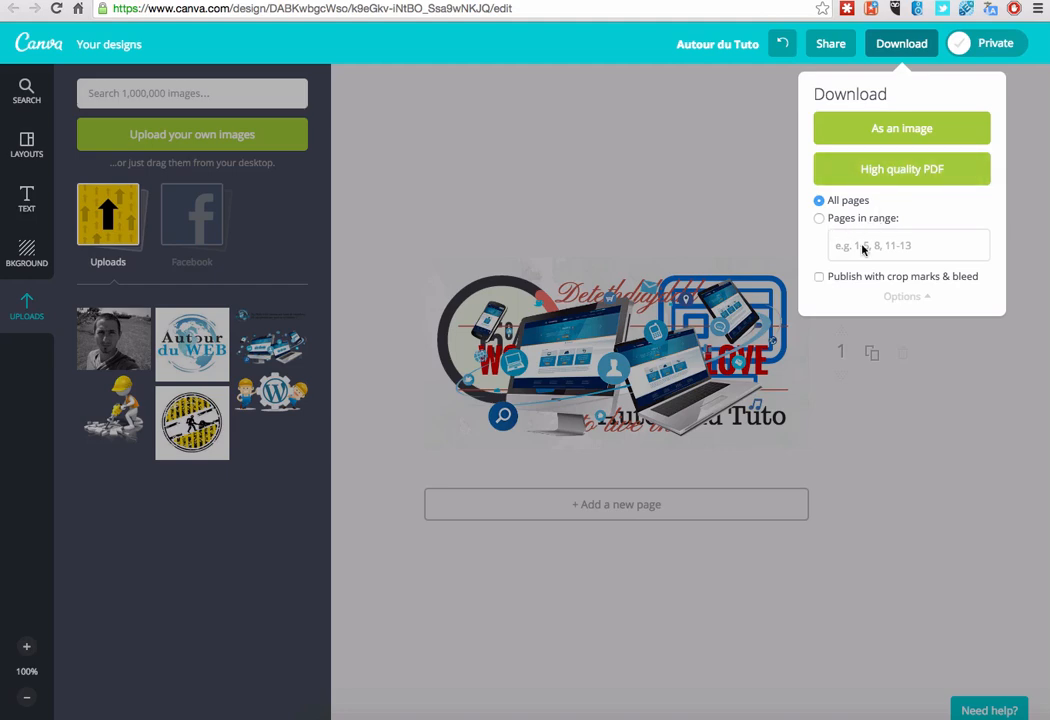
left_click(907, 297)
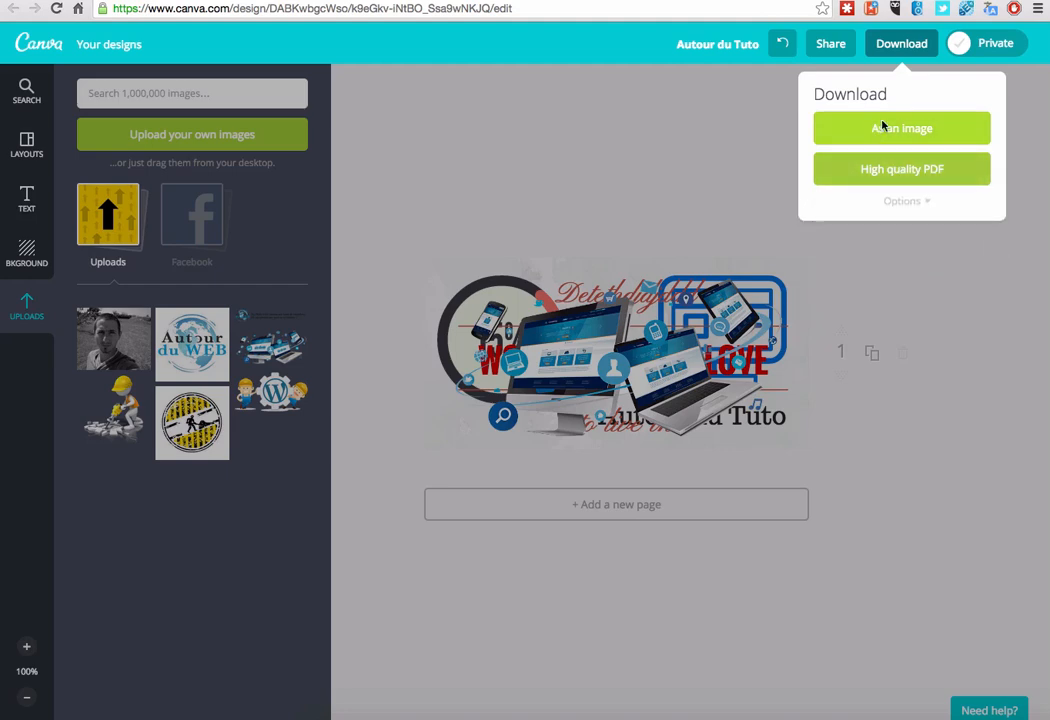
left_click(895, 127)
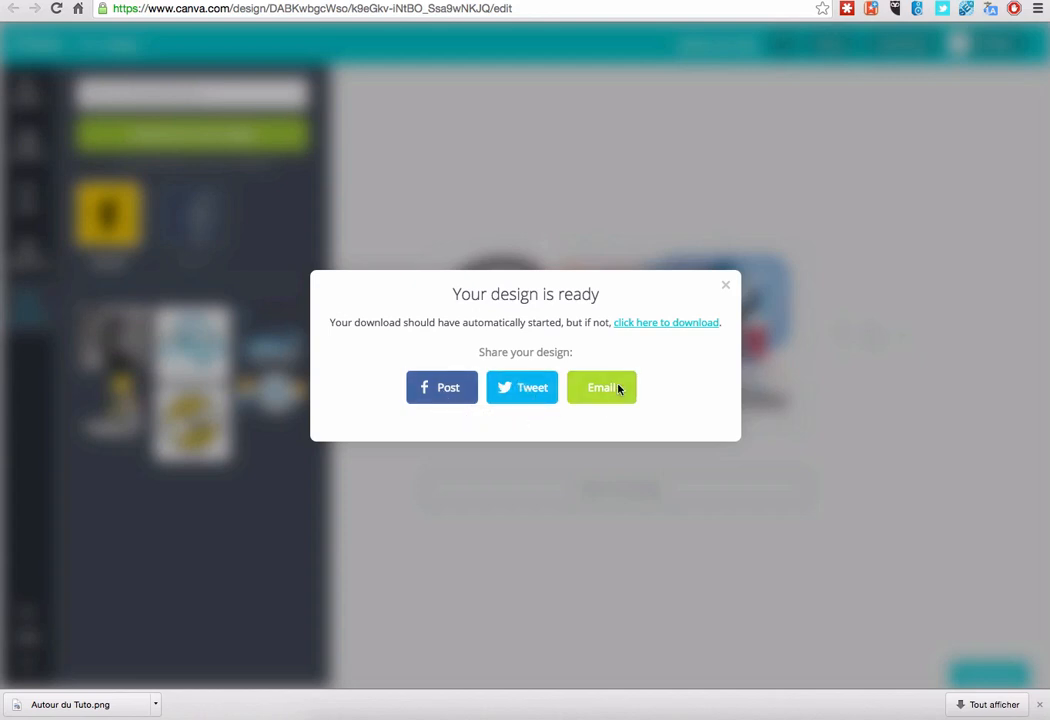
left_click(726, 285)
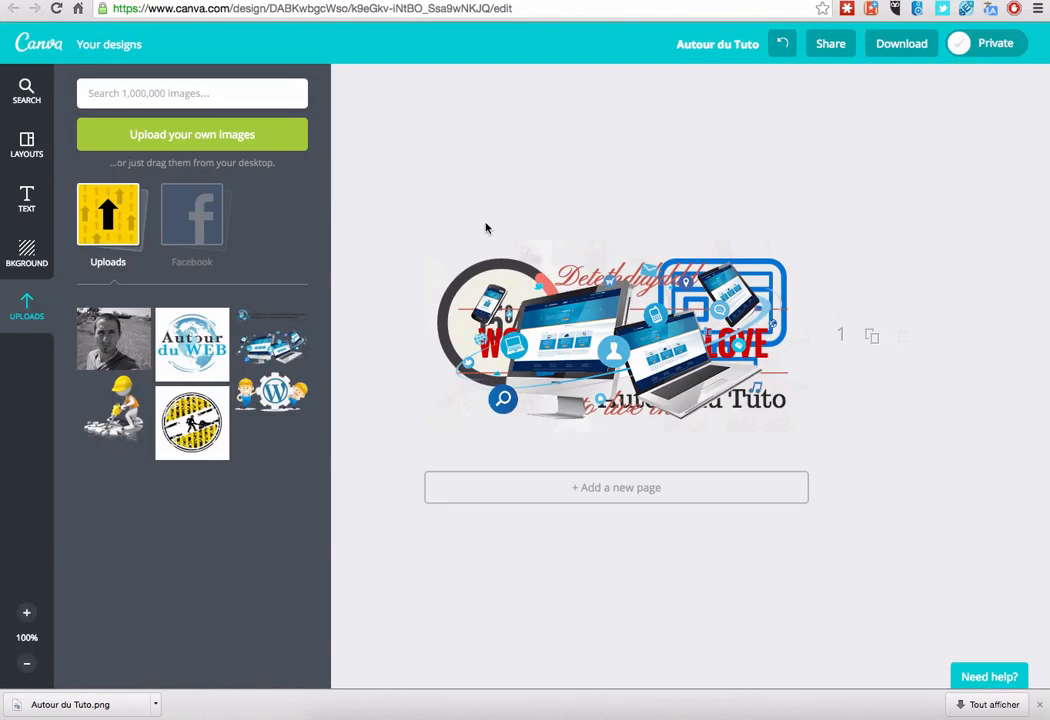